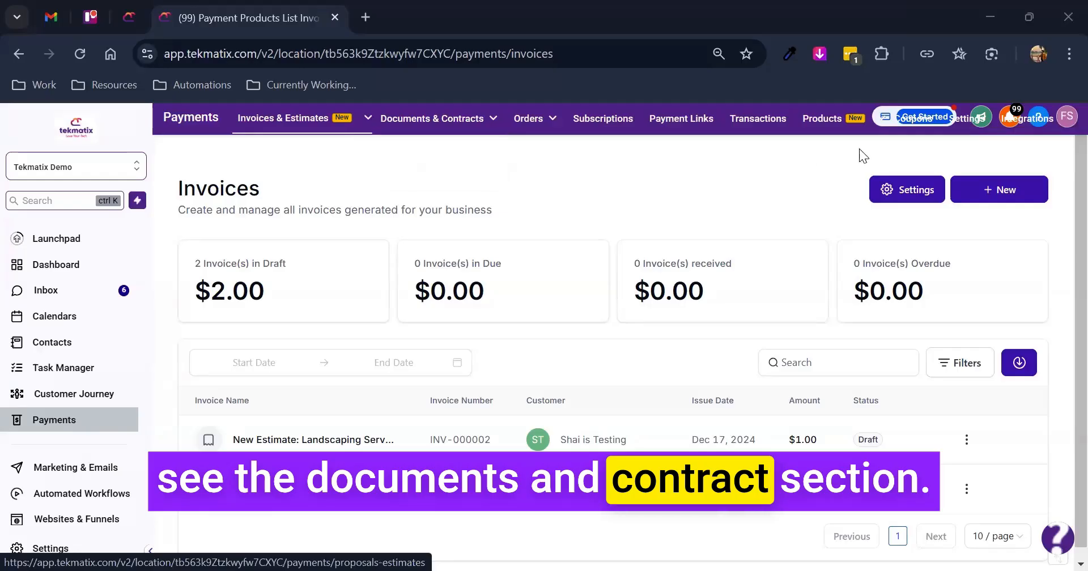
- Open the list of all documents and contracts and look through the drafts
{"action": "mouse_move", "coordinate": [442, 126]}
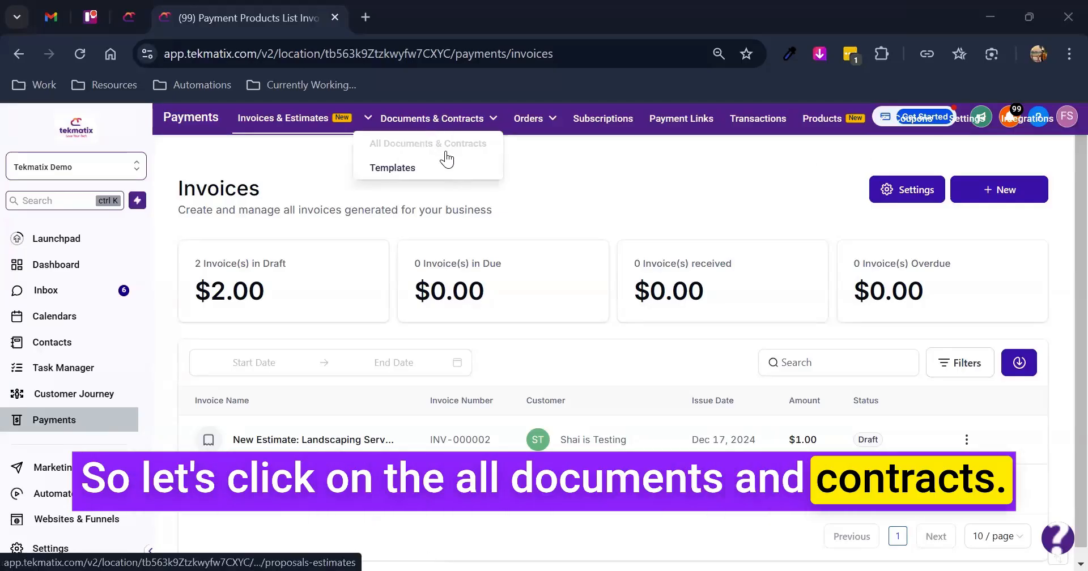
{"action": "left_click", "coordinate": [445, 143]}
{"action": "mouse_move", "coordinate": [431, 130]}
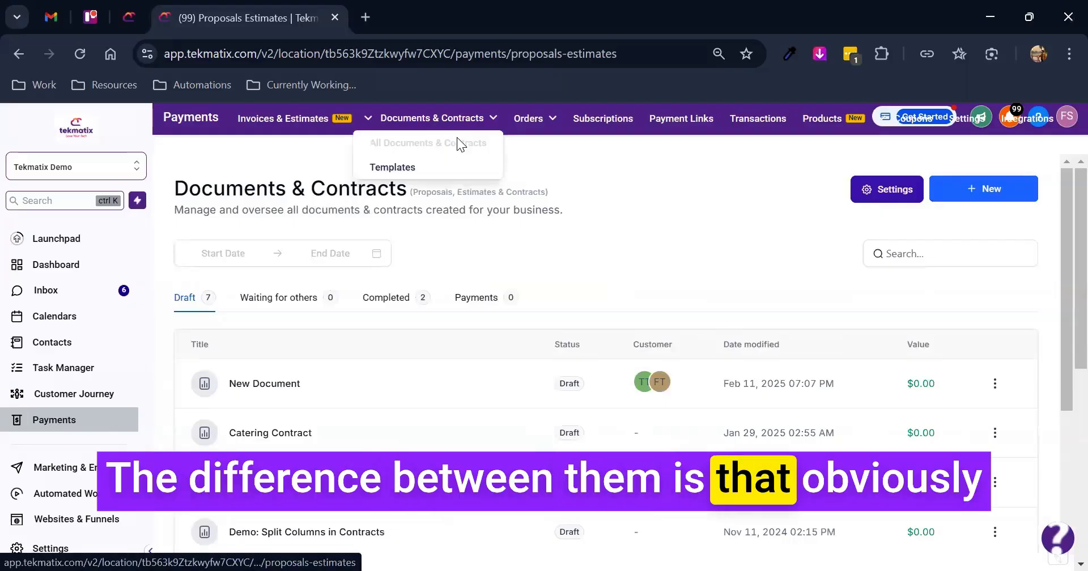
{"action": "left_click", "coordinate": [408, 170]}
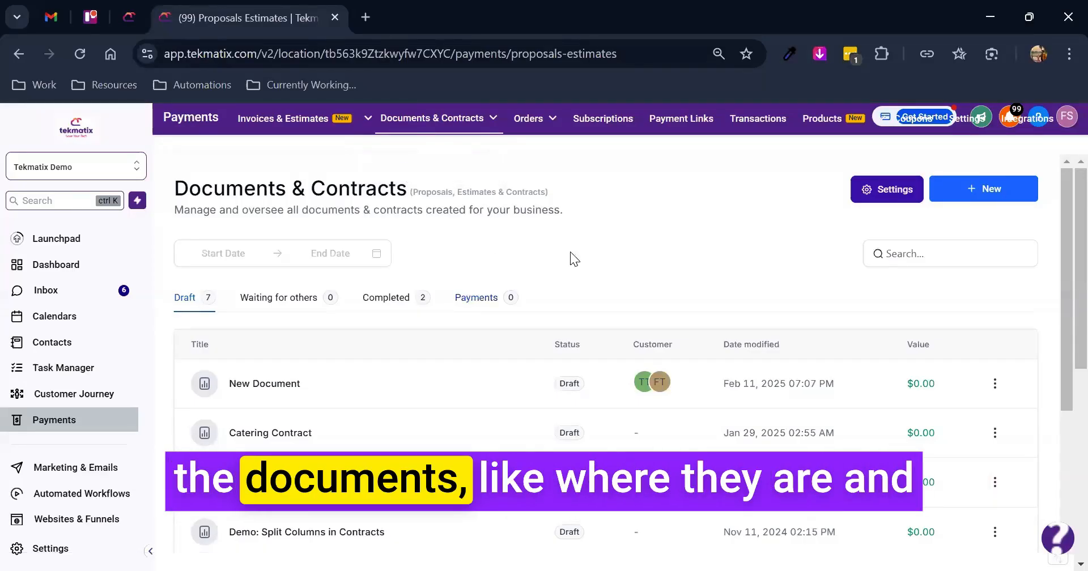
{"action": "scroll", "coordinate": [606, 277], "scroll_direction": "down", "scroll_amount": 1}
{"action": "scroll", "coordinate": [604, 278], "scroll_direction": "up", "scroll_amount": 1}
{"action": "mouse_move", "coordinate": [432, 119]}
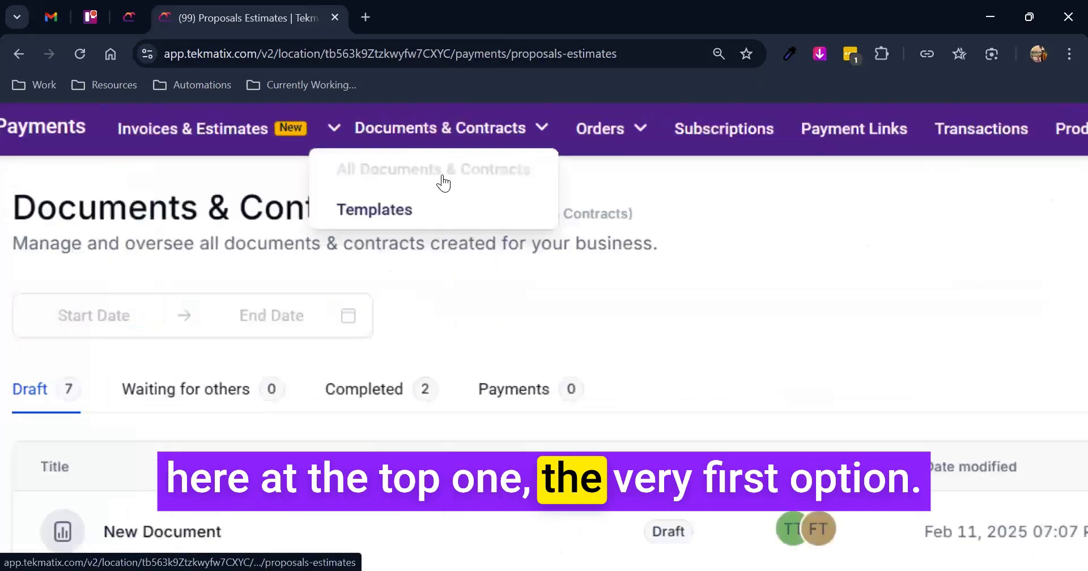
{"action": "scroll", "coordinate": [59, 348], "scroll_direction": "down", "scroll_amount": 1}
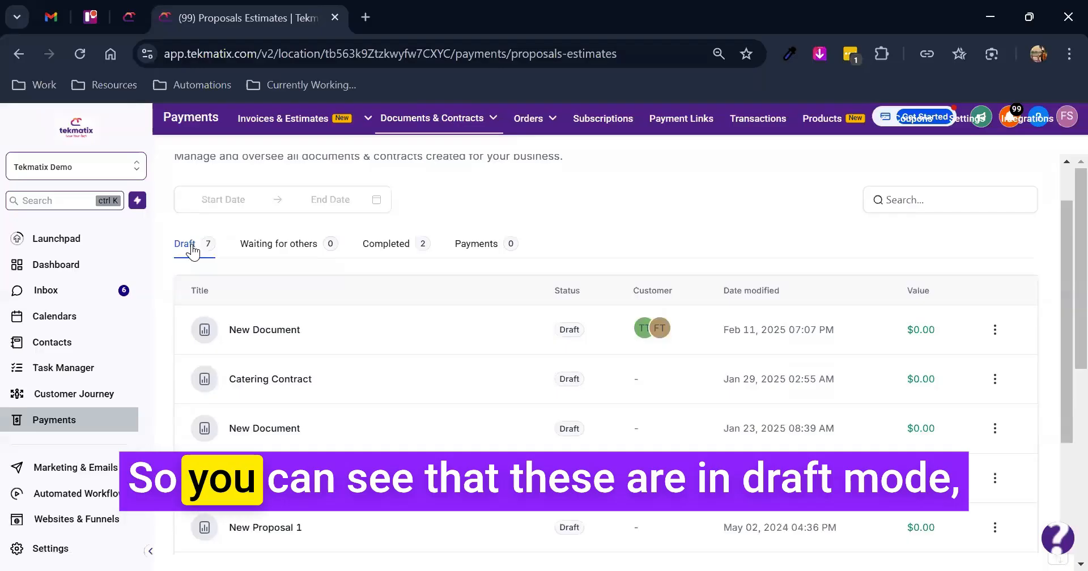
{"action": "scroll", "coordinate": [255, 368], "scroll_direction": "down", "scroll_amount": 2}
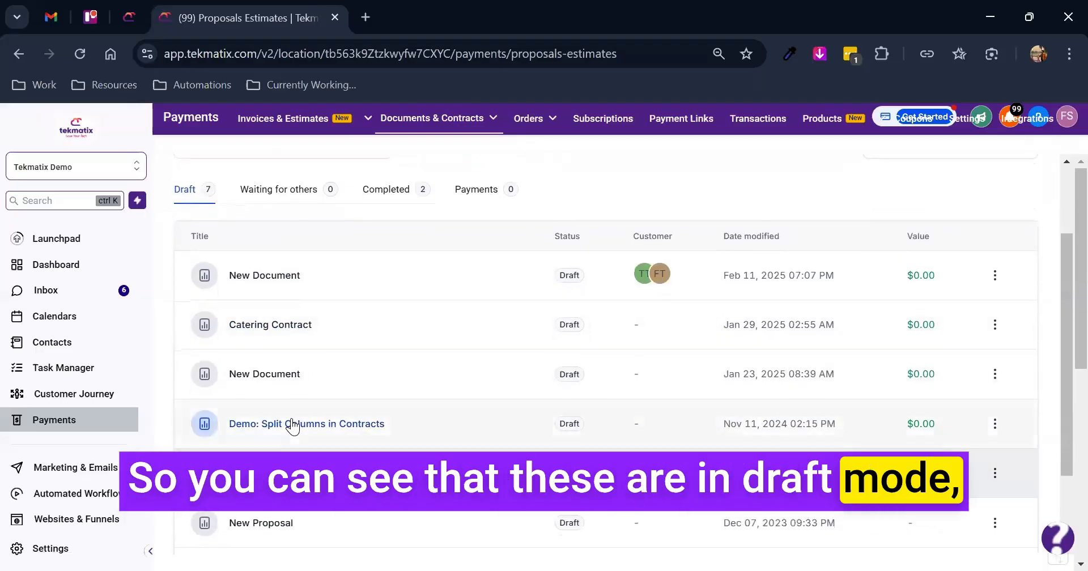
{"action": "scroll", "coordinate": [301, 262], "scroll_direction": "up", "scroll_amount": 1}
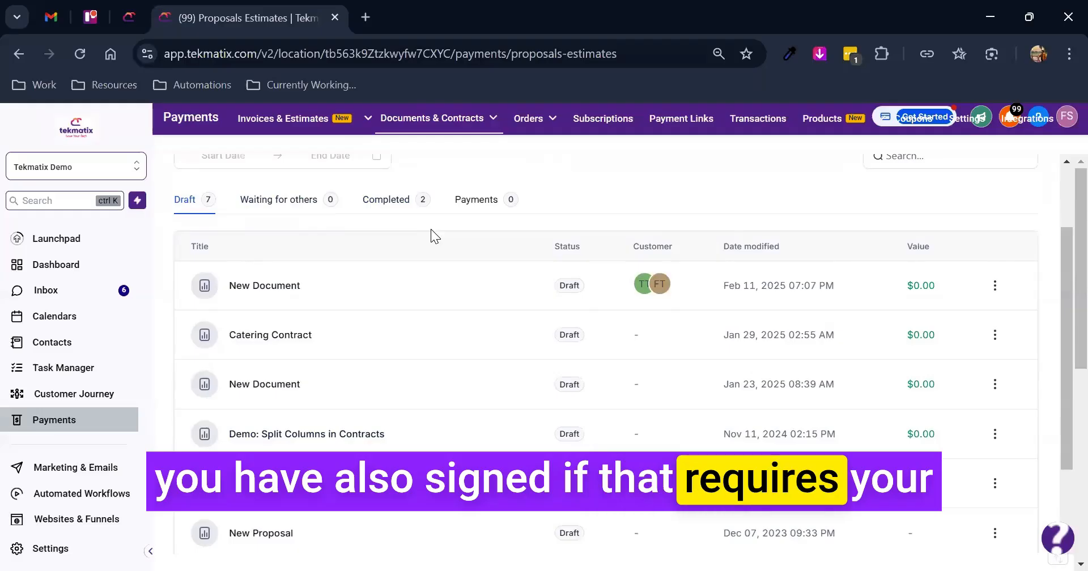
- View the completed documents and contracts, followed by those listed under payments
{"action": "left_click", "coordinate": [404, 214]}
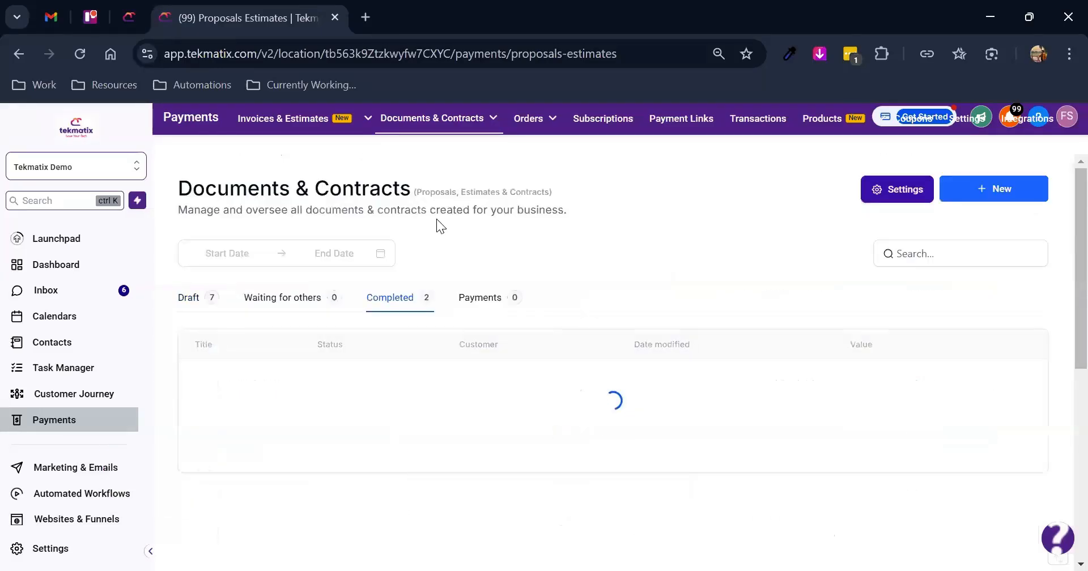
{"action": "scroll", "coordinate": [521, 250], "scroll_direction": "down", "scroll_amount": 2}
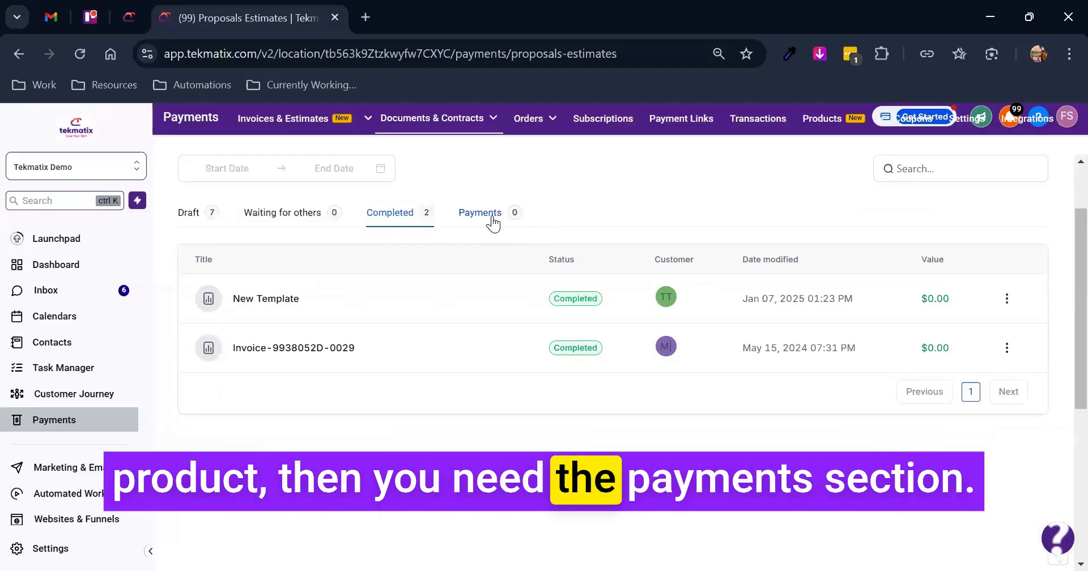
{"action": "left_click", "coordinate": [495, 225]}
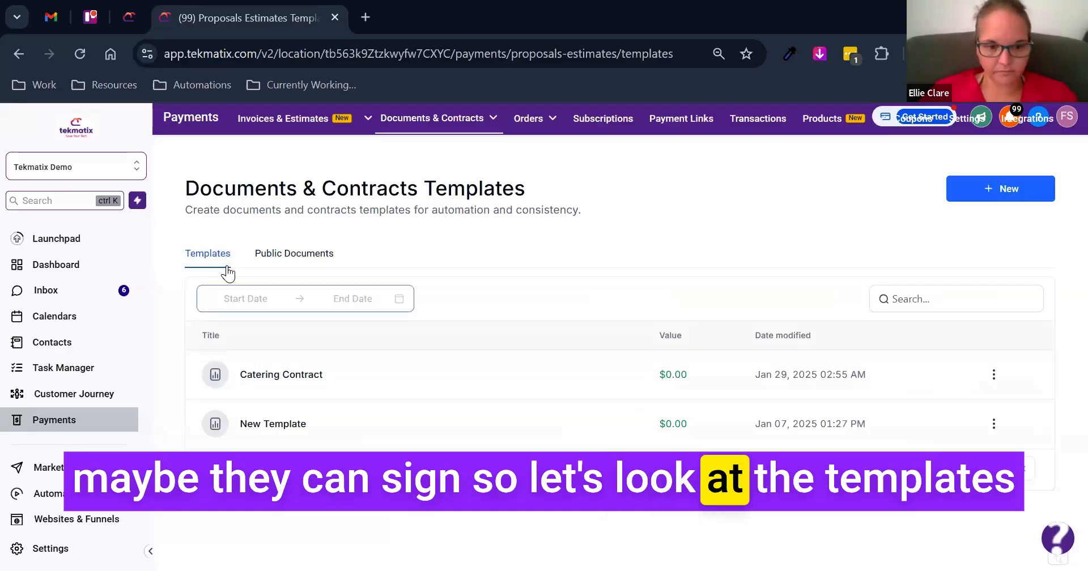
- Create a new blank template for documents and contracts and look over its empty page
{"action": "left_click", "coordinate": [1000, 196]}
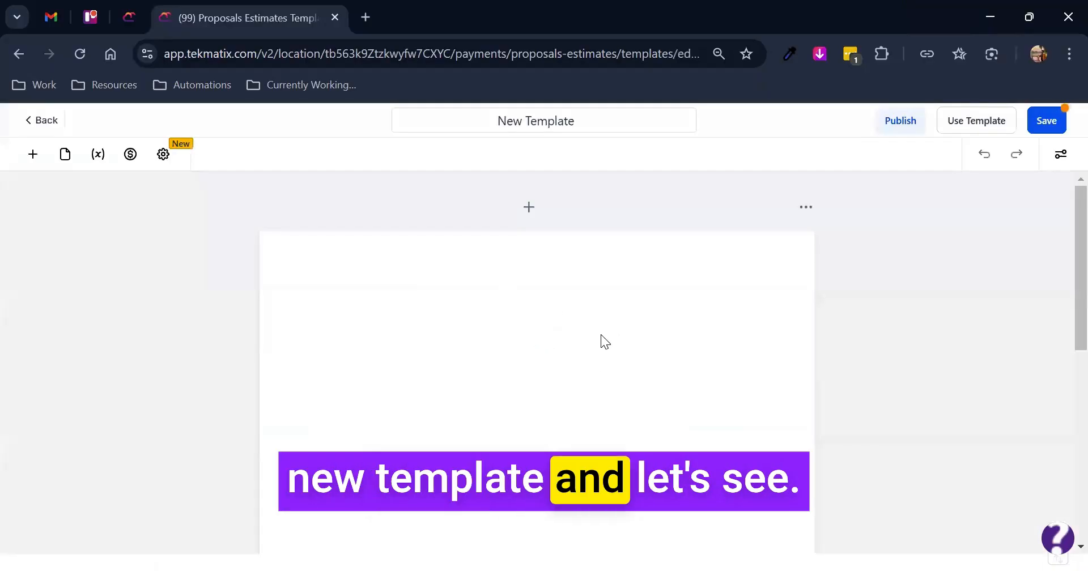
{"action": "scroll", "coordinate": [641, 357], "scroll_direction": "down", "scroll_amount": 5}
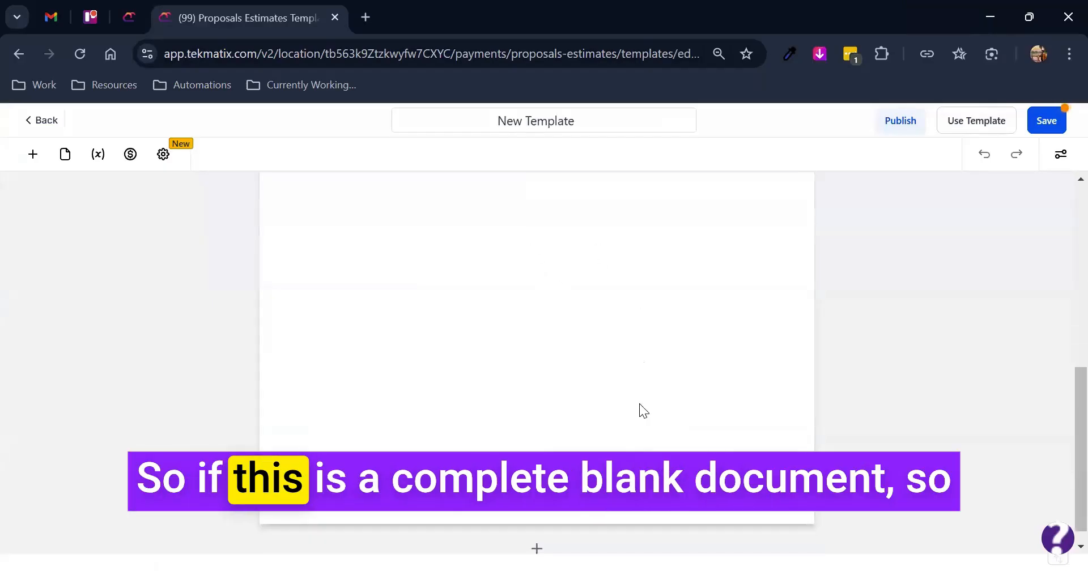
{"action": "scroll", "coordinate": [627, 431], "scroll_direction": "up", "scroll_amount": 5}
{"action": "scroll", "coordinate": [626, 436], "scroll_direction": "down", "scroll_amount": 3}
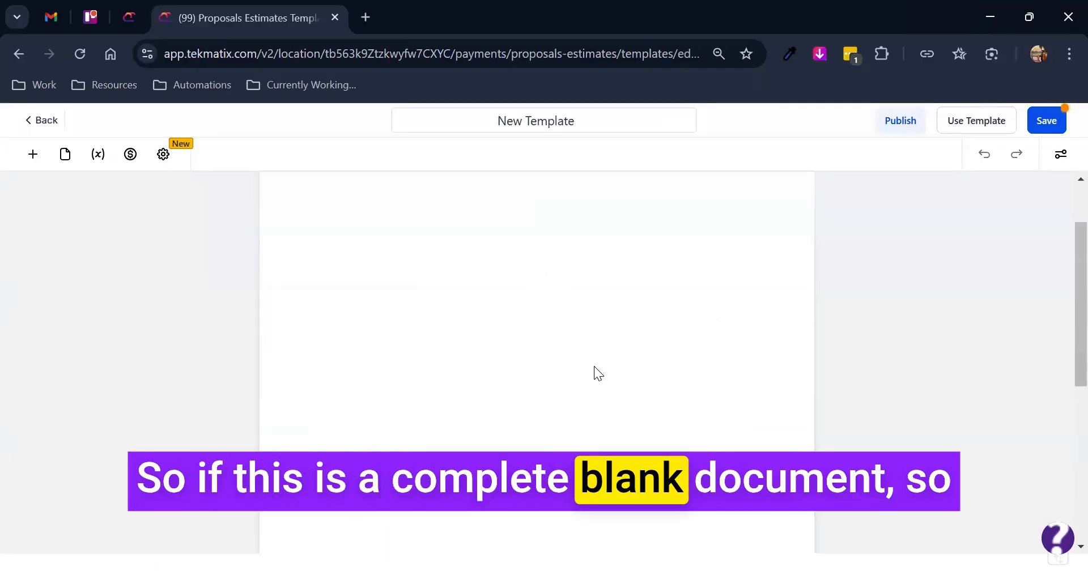
{"action": "scroll", "coordinate": [594, 369], "scroll_direction": "up", "scroll_amount": 3}
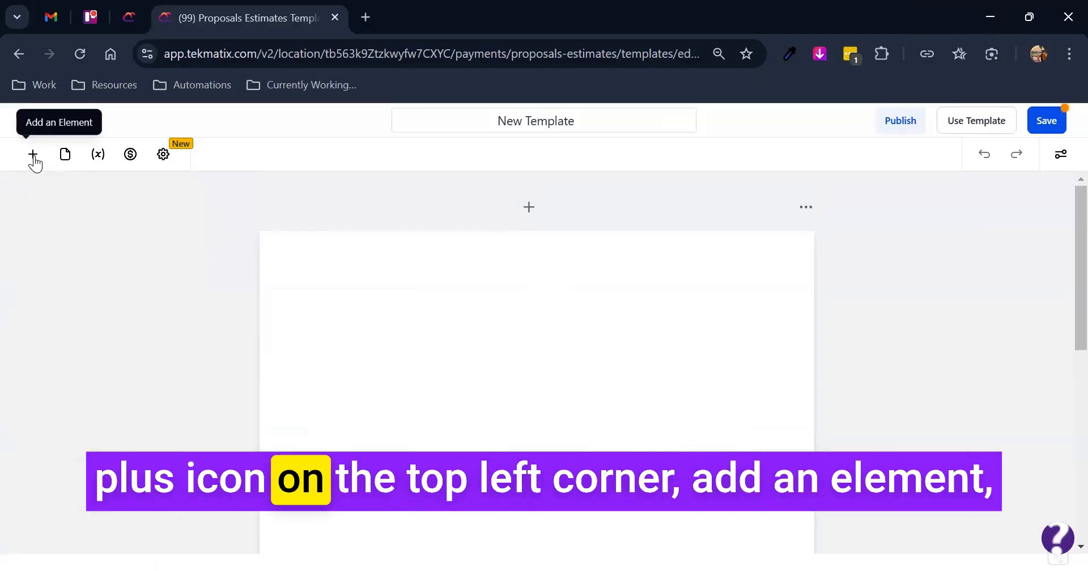
- Add a text block to the template and enter "Type here" on a new line below its placeholder text
{"action": "left_click", "coordinate": [34, 157]}
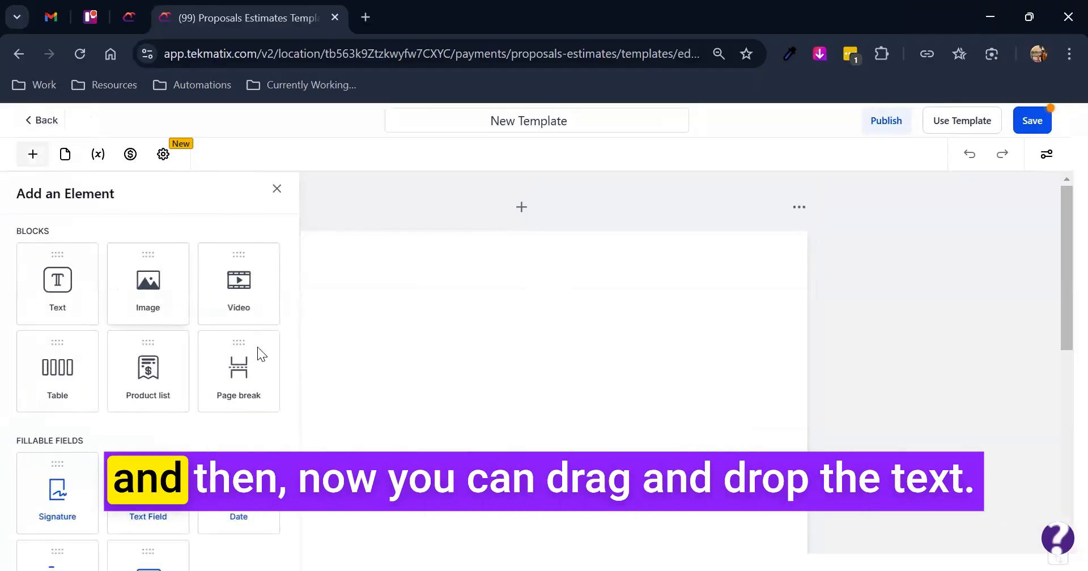
{"action": "left_click_drag", "start_coordinate": [158, 288], "coordinate": [486, 331]}
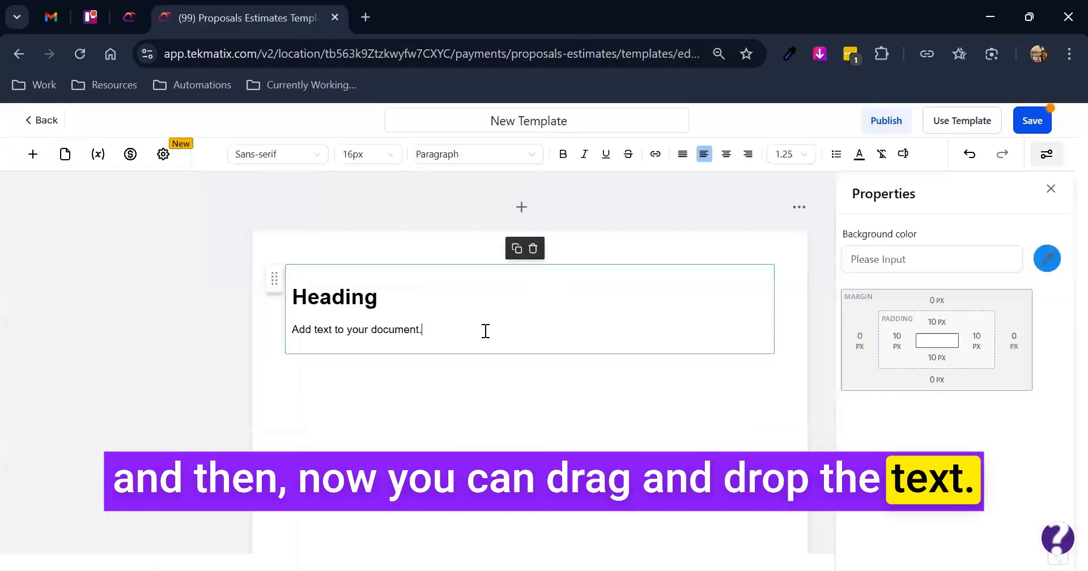
{"action": "key", "text": "Return"}
{"action": "type", "text": "Type here"}
- Add an image block below the text block and look through its image source, alignment and size properties
{"action": "left_click", "coordinate": [33, 154]}
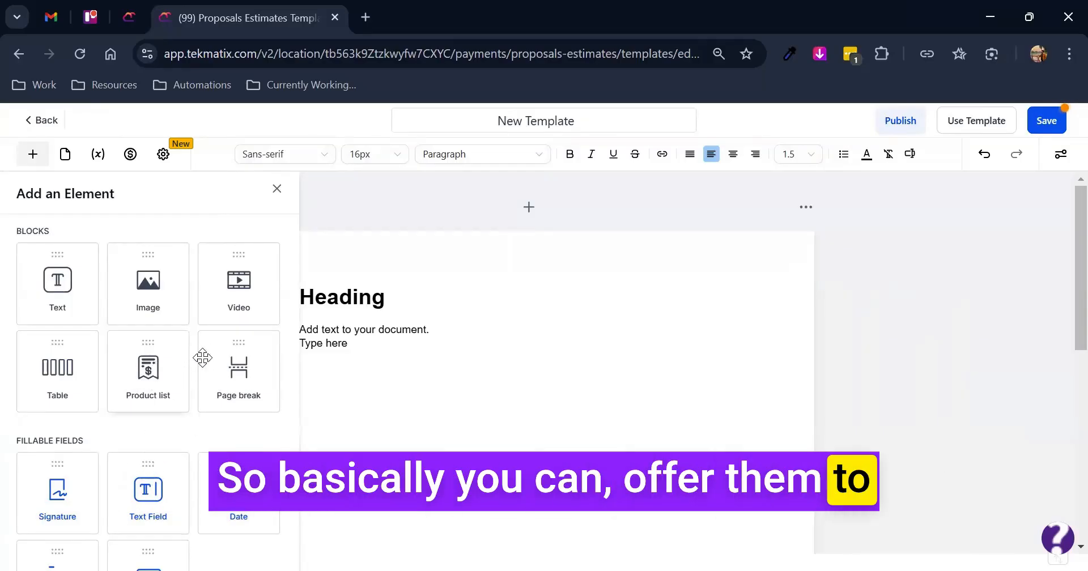
{"action": "left_click", "coordinate": [161, 297]}
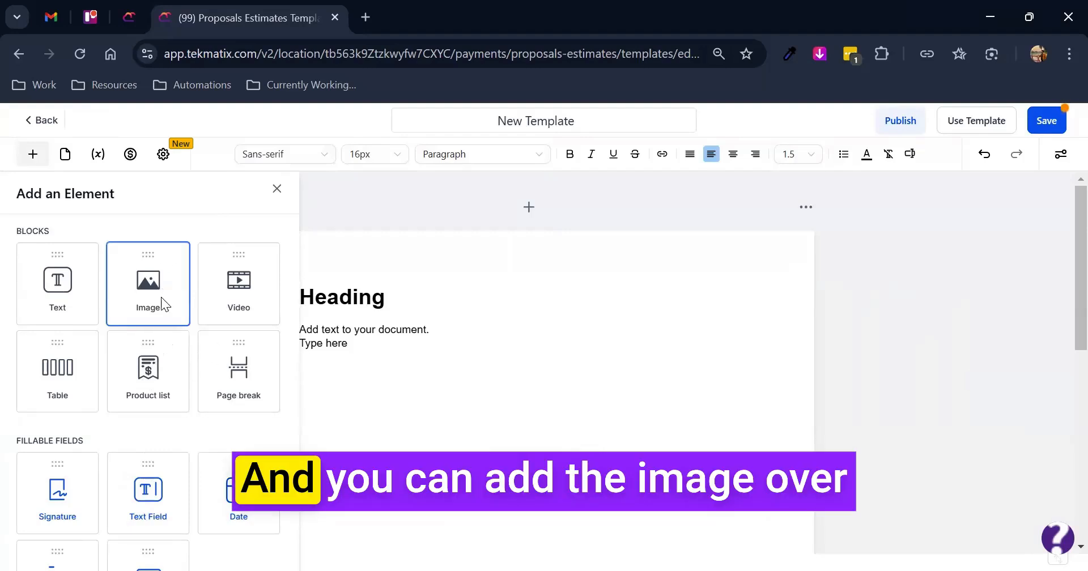
{"action": "left_click", "coordinate": [965, 252]}
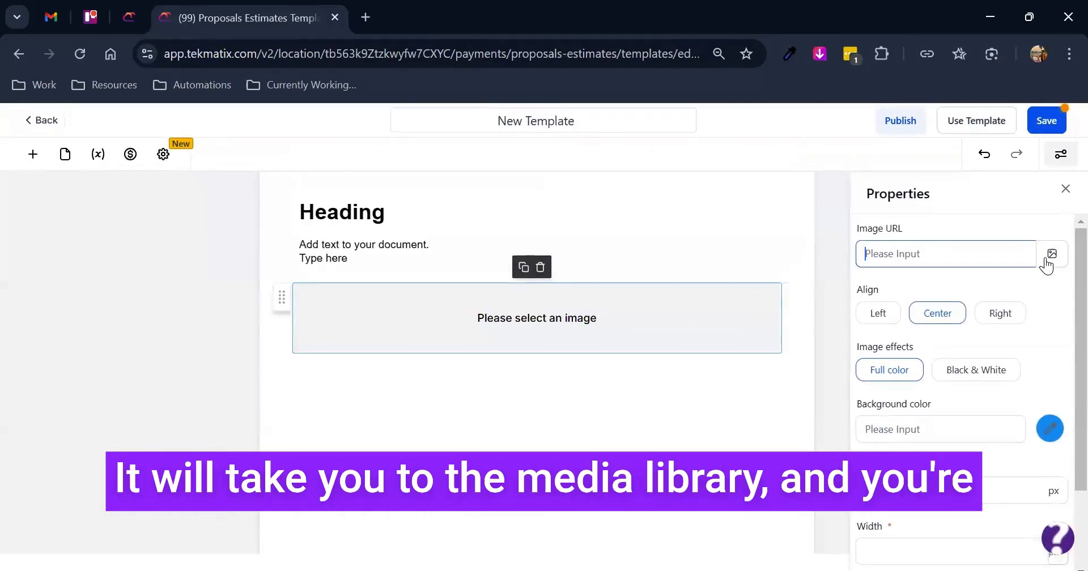
{"action": "scroll", "coordinate": [946, 524], "scroll_direction": "down", "scroll_amount": 2}
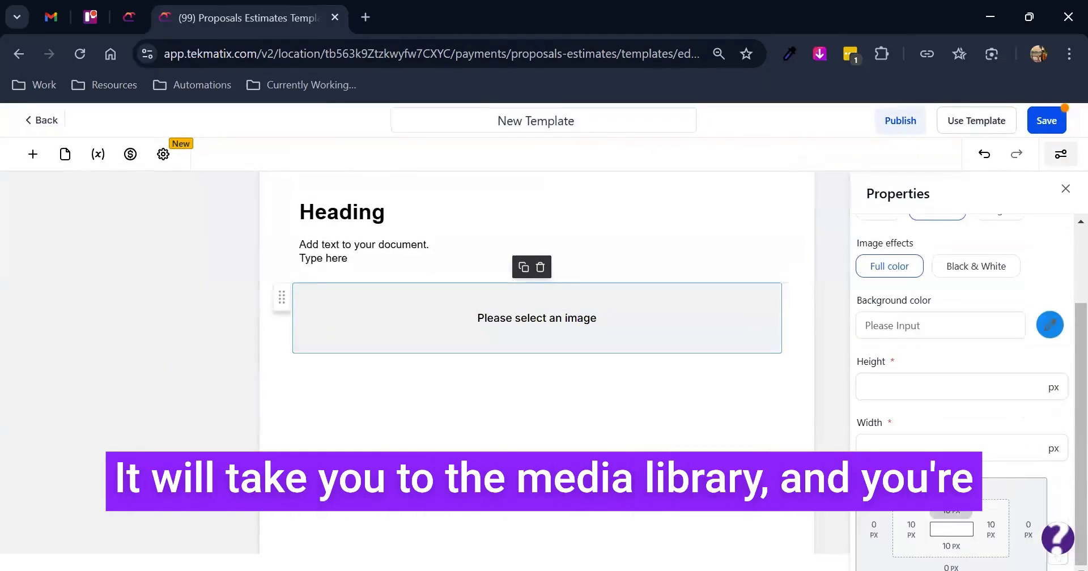
- Look at the available elements, including the page break, and add a new blank page after the existing page
{"action": "left_click", "coordinate": [33, 153]}
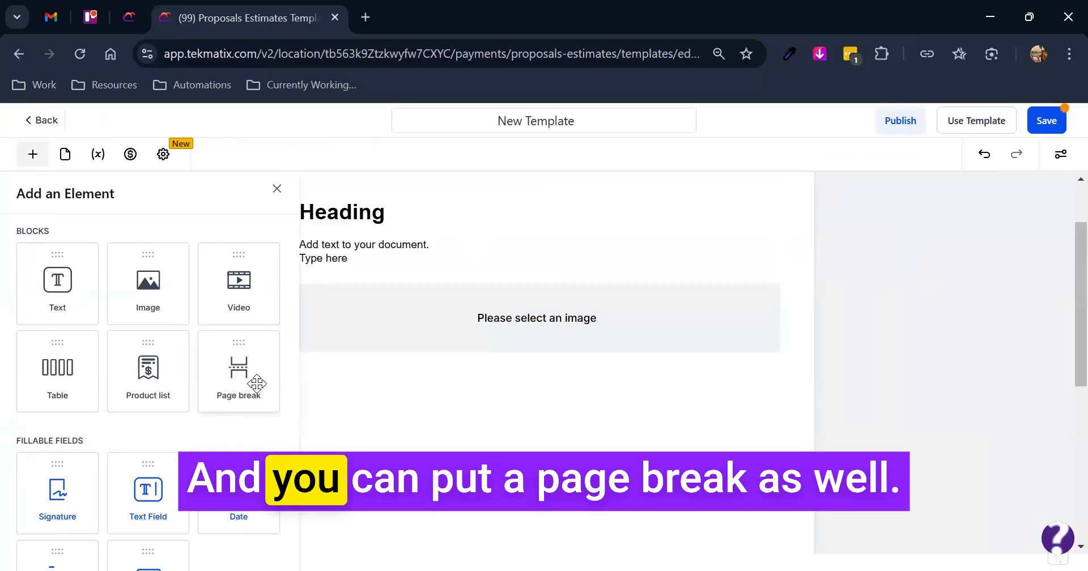
{"action": "left_click", "coordinate": [32, 154]}
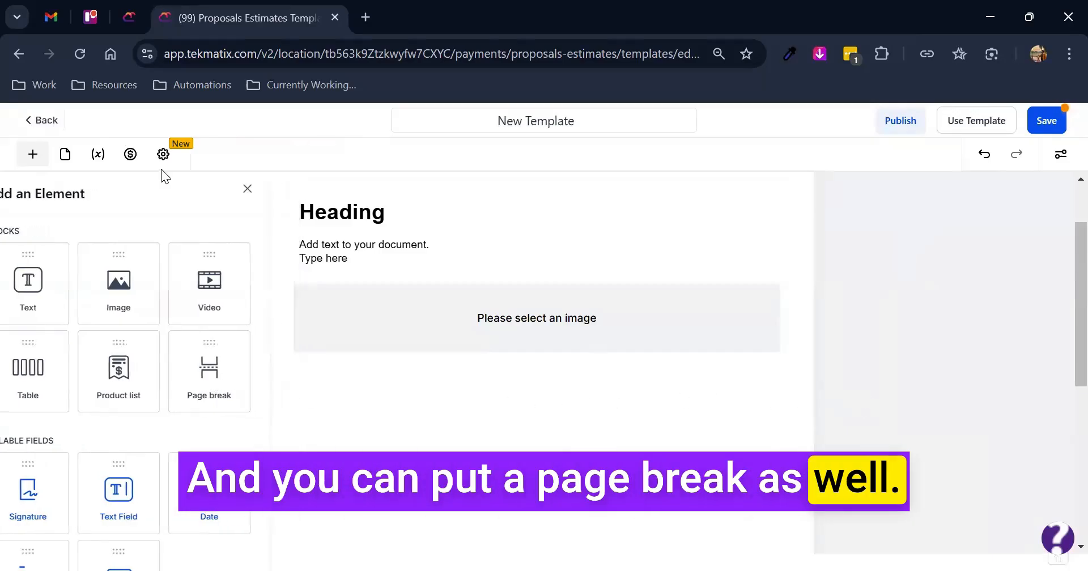
{"action": "scroll", "coordinate": [540, 358], "scroll_direction": "down", "scroll_amount": 5}
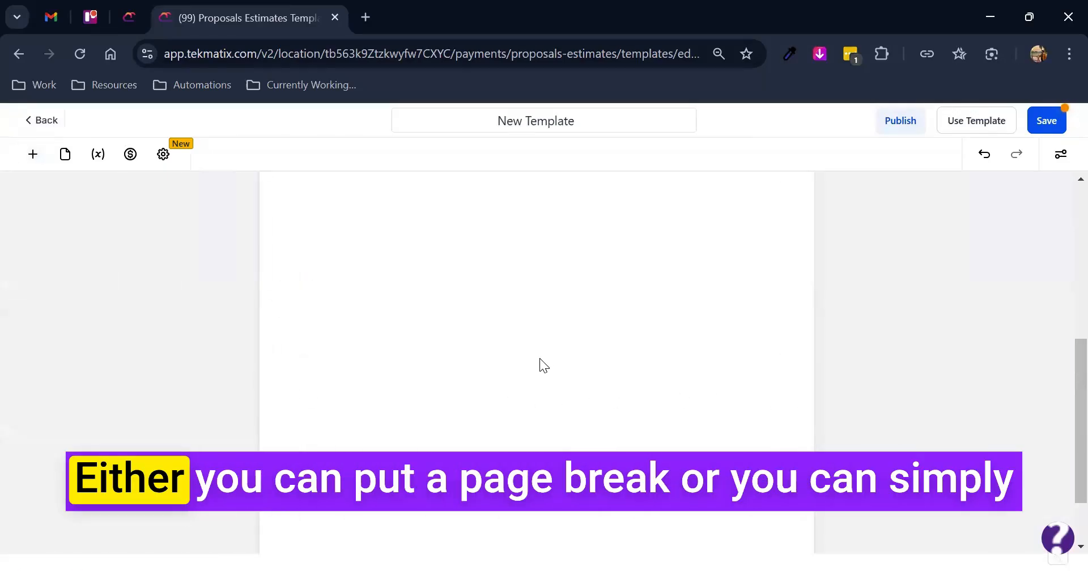
{"action": "scroll", "coordinate": [539, 358], "scroll_direction": "down", "scroll_amount": 2}
{"action": "left_click", "coordinate": [538, 530]}
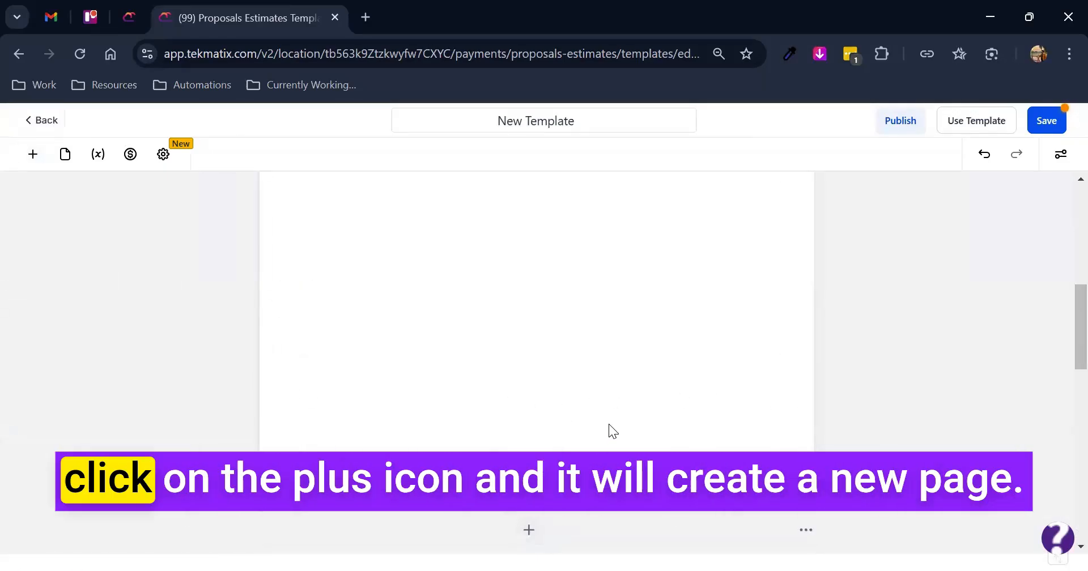
{"action": "scroll", "coordinate": [608, 422], "scroll_direction": "down", "scroll_amount": 6}
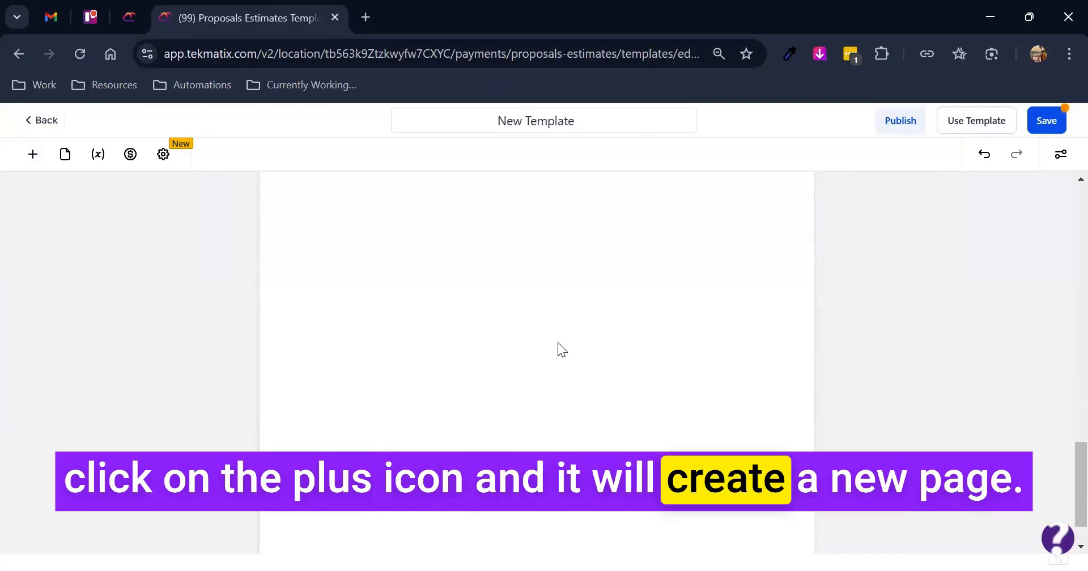
{"action": "scroll", "coordinate": [559, 342], "scroll_direction": "up", "scroll_amount": 3}
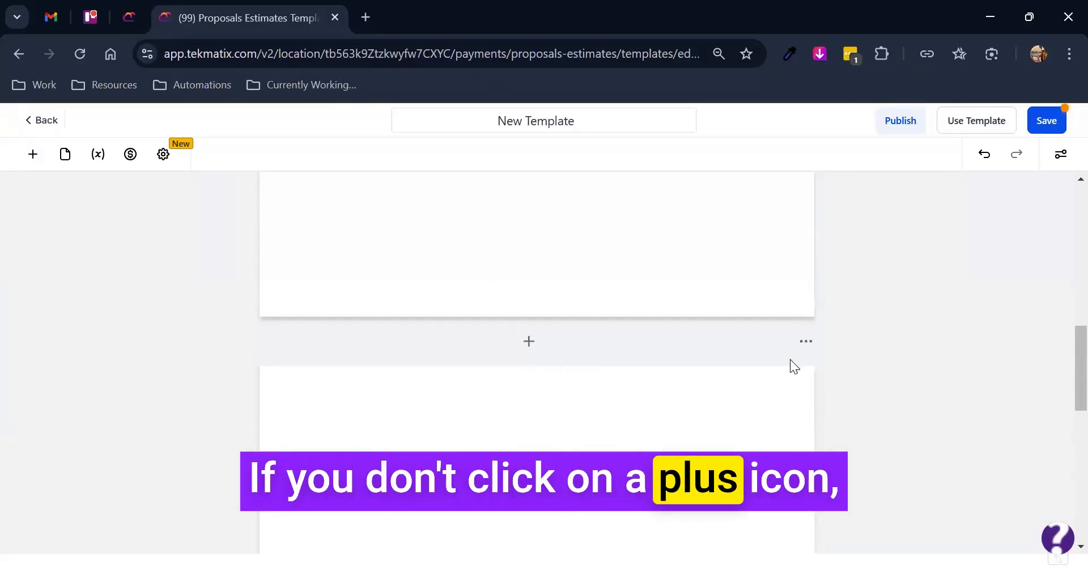
- Delete the newly added blank page from the template
{"action": "left_click", "coordinate": [806, 341]}
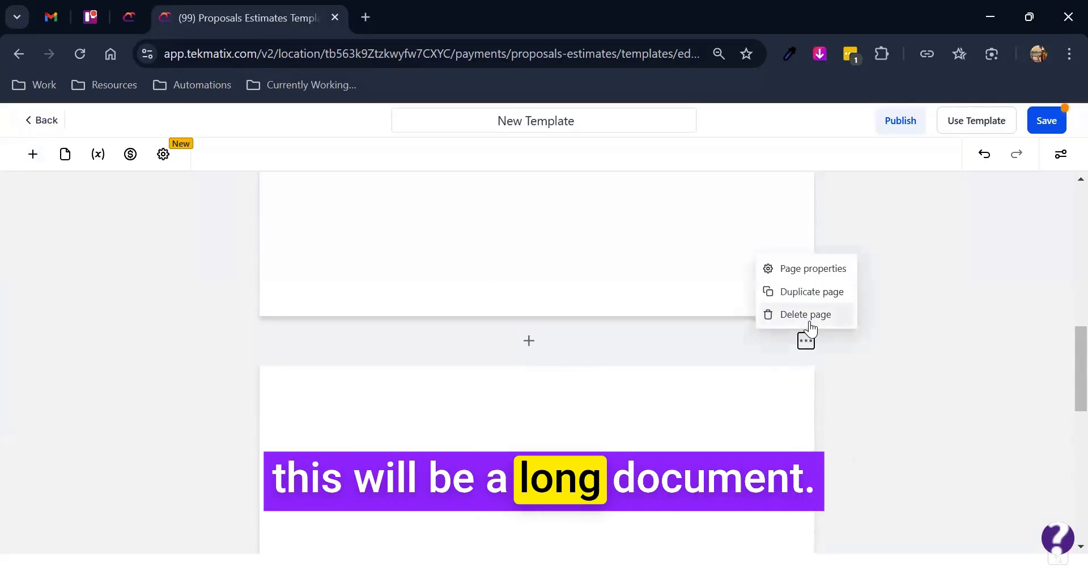
{"action": "left_click", "coordinate": [809, 320]}
{"action": "scroll", "coordinate": [515, 374], "scroll_direction": "down", "scroll_amount": 3}
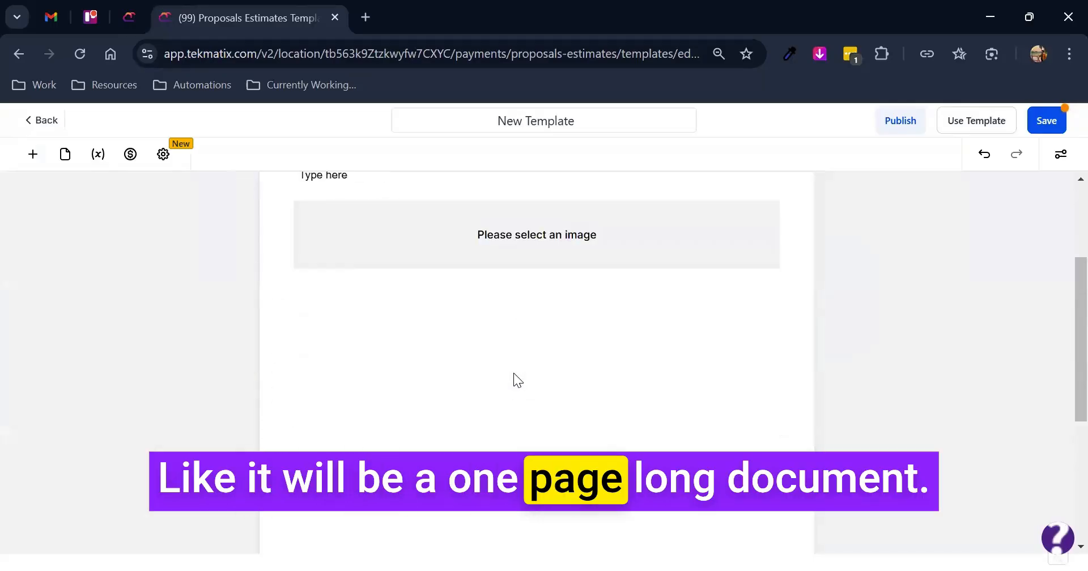
- Add a product list block below the image block in the template
{"action": "scroll", "coordinate": [513, 373], "scroll_direction": "up", "scroll_amount": 3}
{"action": "left_click", "coordinate": [33, 154]}
{"action": "key", "text": "ctrl+minus"}
{"action": "scroll", "coordinate": [392, 437], "scroll_direction": "down", "scroll_amount": 1}
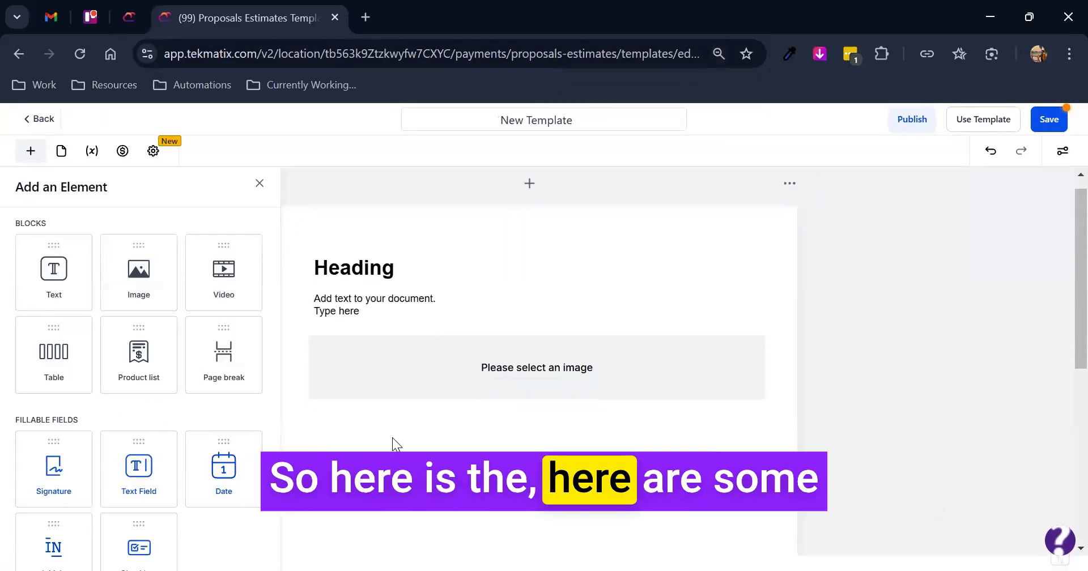
{"action": "scroll", "coordinate": [392, 438], "scroll_direction": "down", "scroll_amount": 1}
{"action": "left_click", "coordinate": [160, 375]}
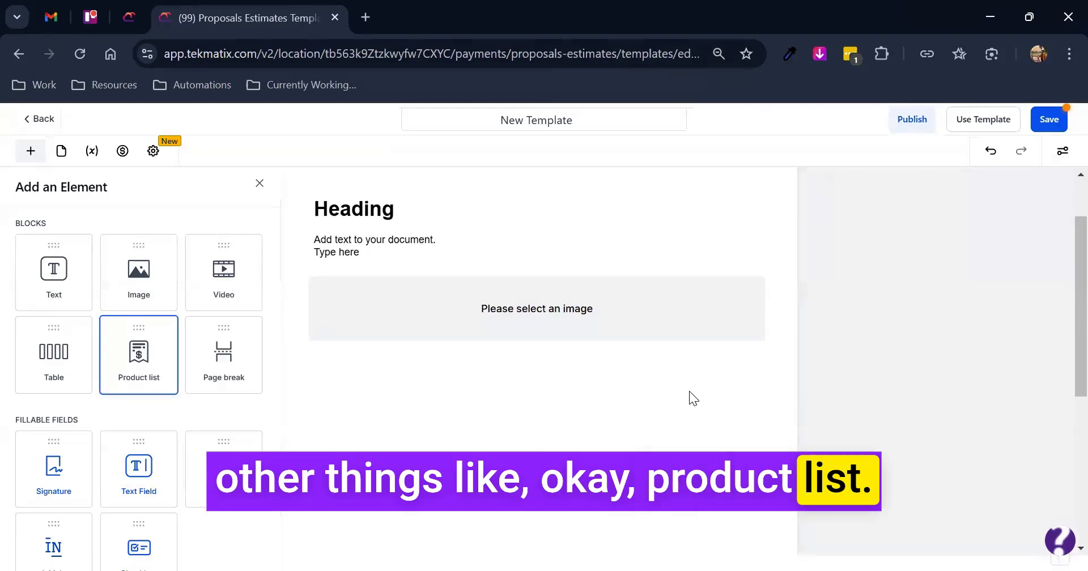
{"action": "left_click_drag", "start_coordinate": [689, 392], "coordinate": [690, 393]}
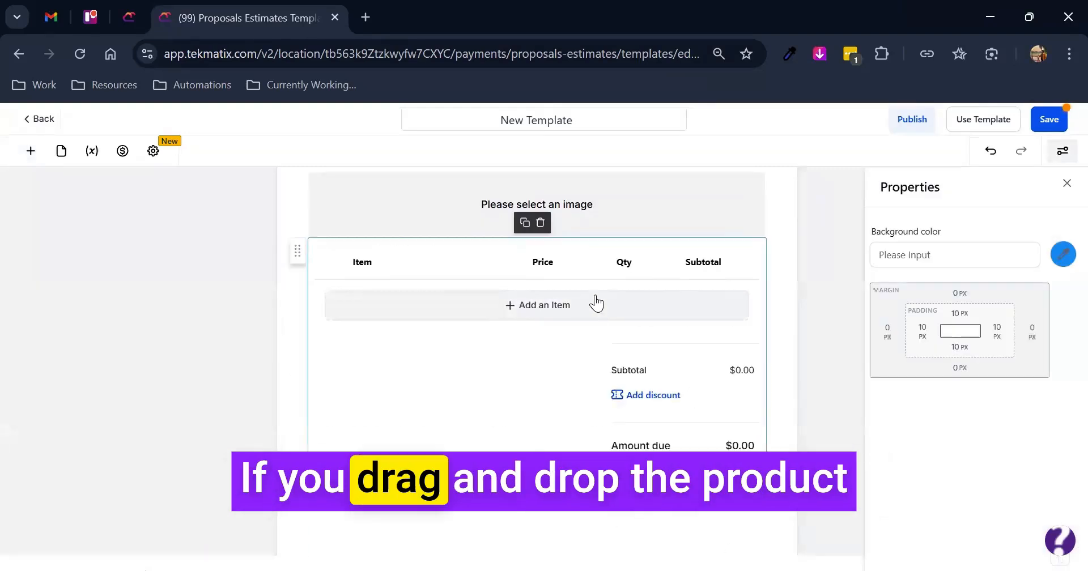
- Review the payment settings for the product list and try out the Enable Send Invoice option
{"action": "left_click", "coordinate": [486, 375]}
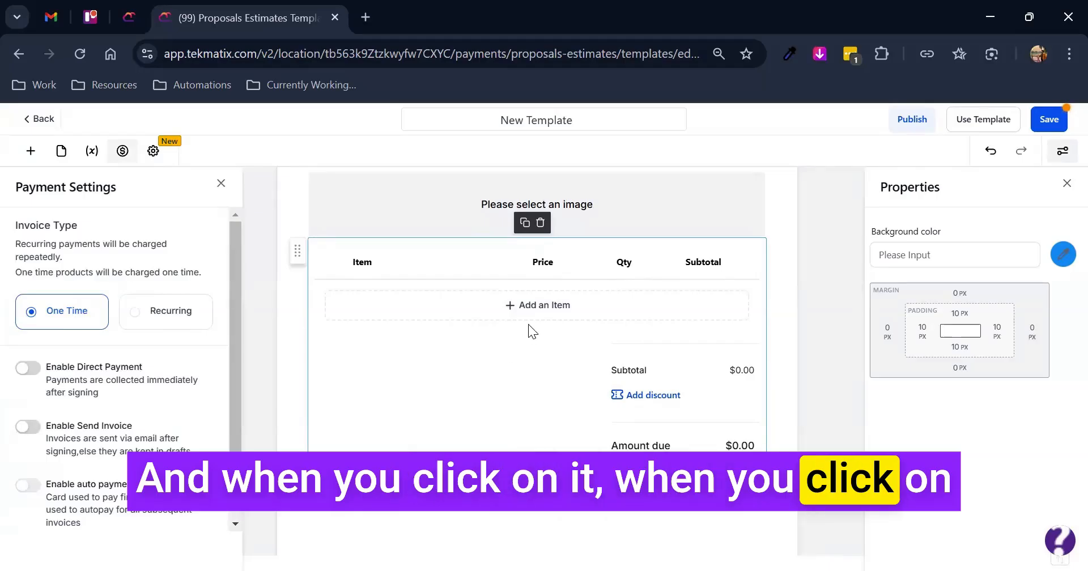
{"action": "scroll", "coordinate": [113, 386], "scroll_direction": "down", "scroll_amount": 1}
{"action": "scroll", "coordinate": [119, 388], "scroll_direction": "up", "scroll_amount": 1}
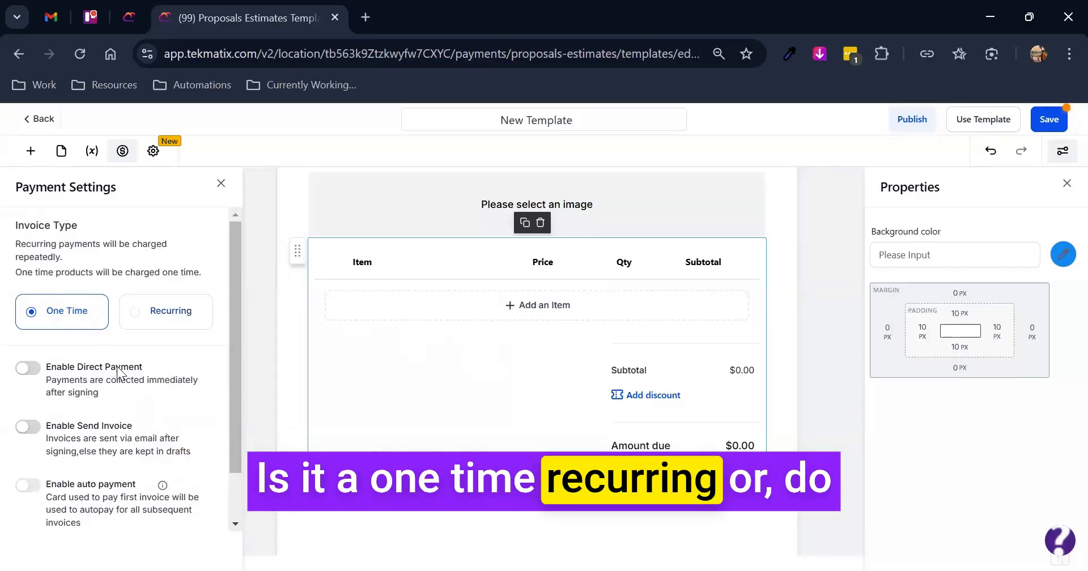
{"action": "left_click", "coordinate": [33, 428]}
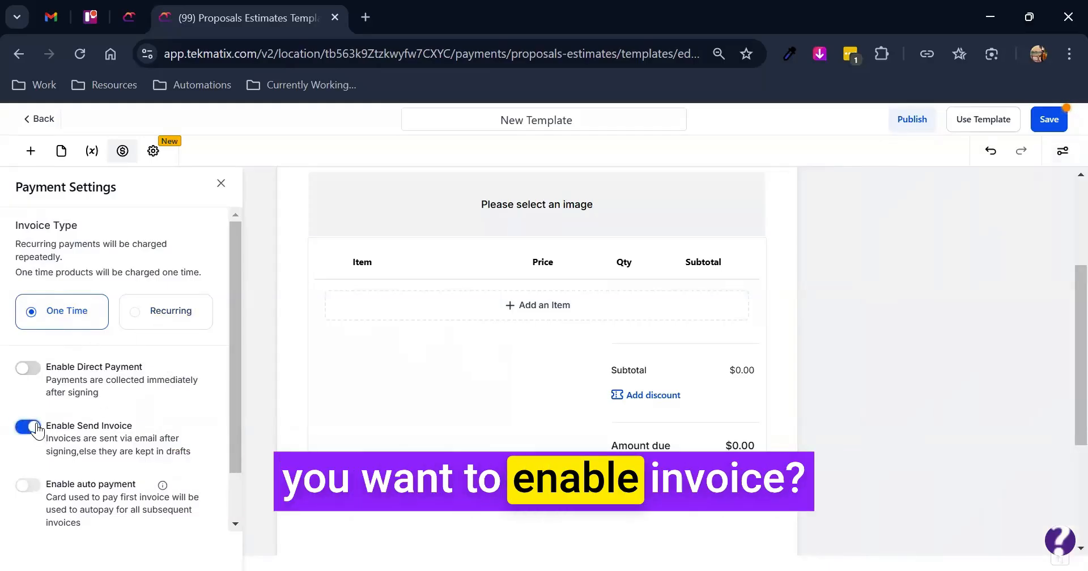
{"action": "left_click", "coordinate": [470, 362]}
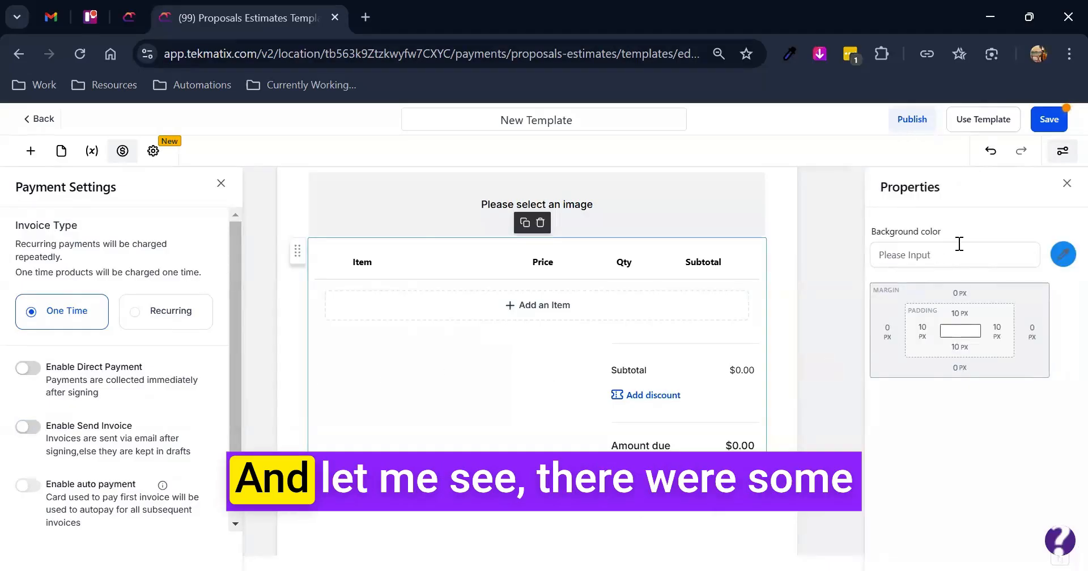
{"action": "left_click", "coordinate": [221, 183]}
{"action": "left_click", "coordinate": [548, 311]}
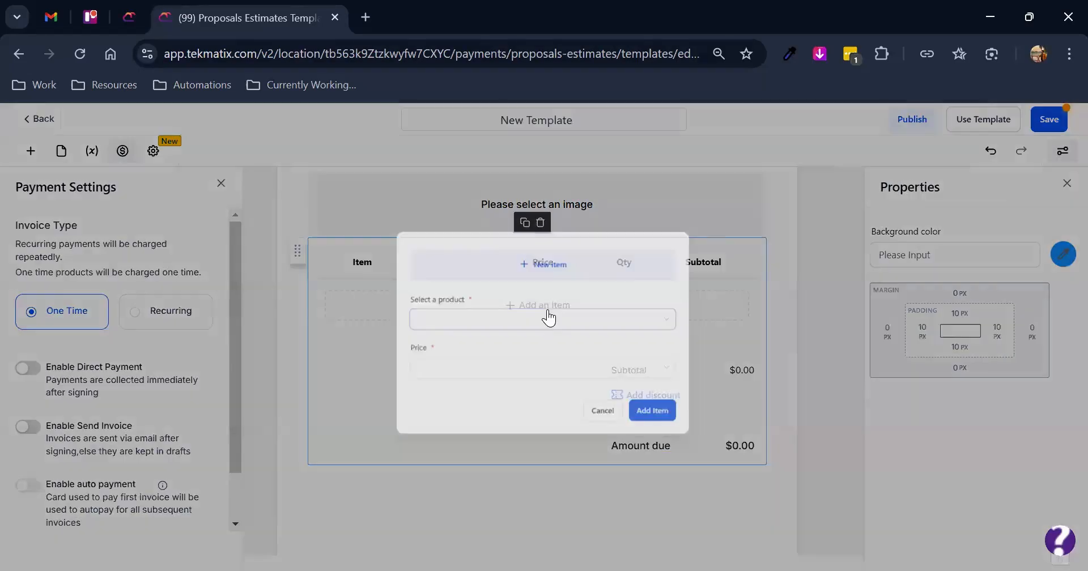
{"action": "left_click", "coordinate": [611, 429]}
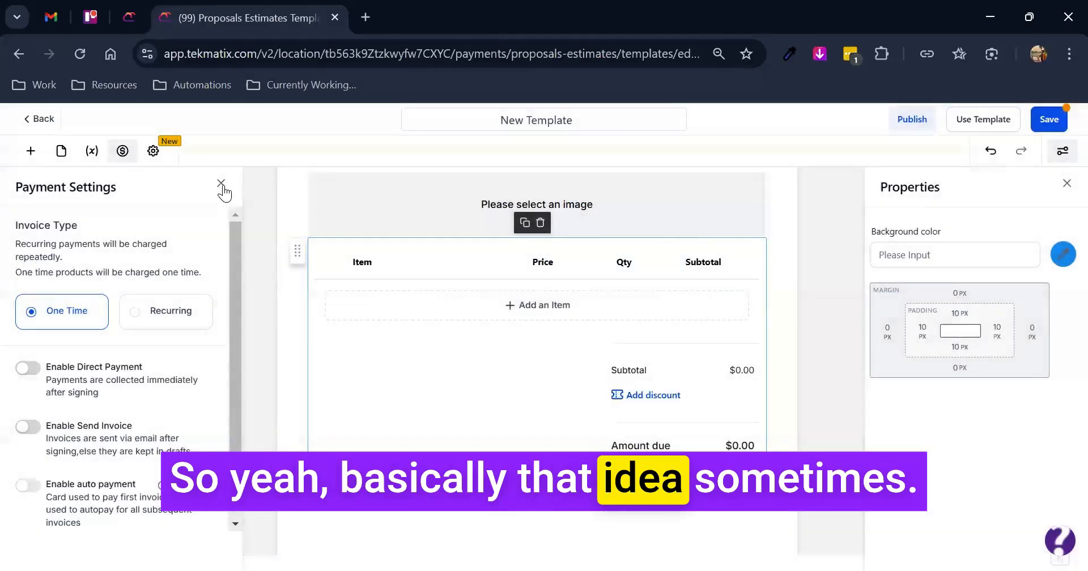
- Add Test Product as an item in the product list block
{"action": "left_click", "coordinate": [221, 184]}
{"action": "left_click", "coordinate": [547, 311]}
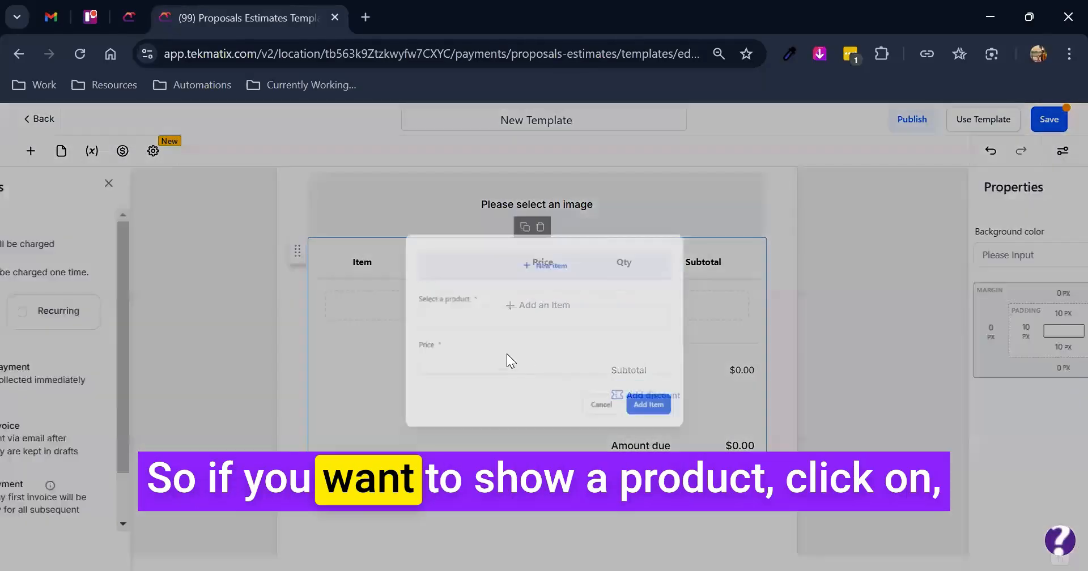
{"action": "left_click", "coordinate": [494, 321]}
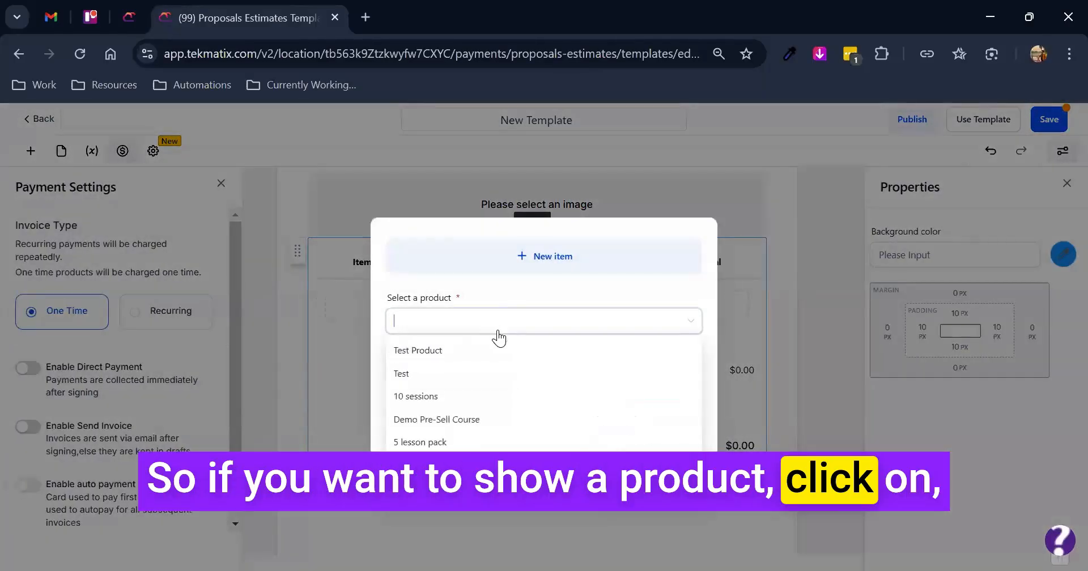
{"action": "left_click", "coordinate": [553, 350]}
{"action": "left_click", "coordinate": [674, 429]}
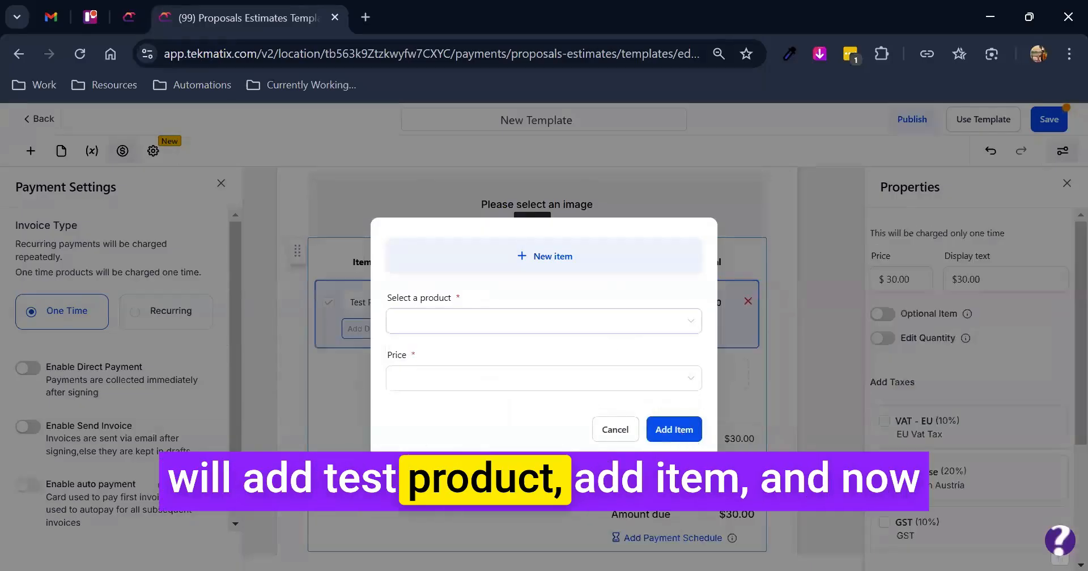
- Review the Test Product line item, its one-time price and the totals in the product list
{"action": "scroll", "coordinate": [795, 417], "scroll_direction": "down", "scroll_amount": 1}
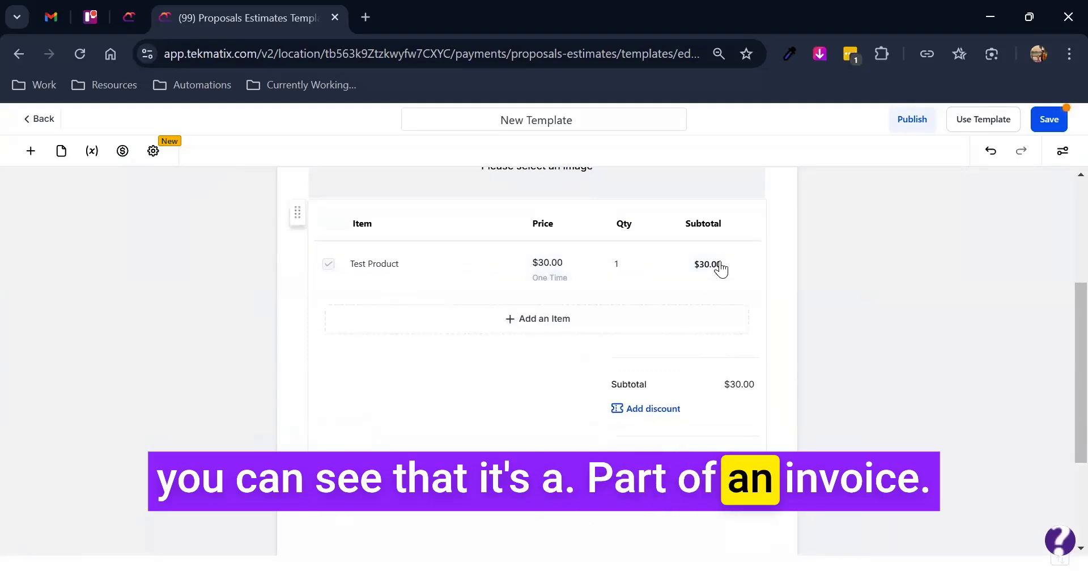
{"action": "scroll", "coordinate": [739, 396], "scroll_direction": "down", "scroll_amount": 1}
{"action": "scroll", "coordinate": [510, 411], "scroll_direction": "up", "scroll_amount": 1}
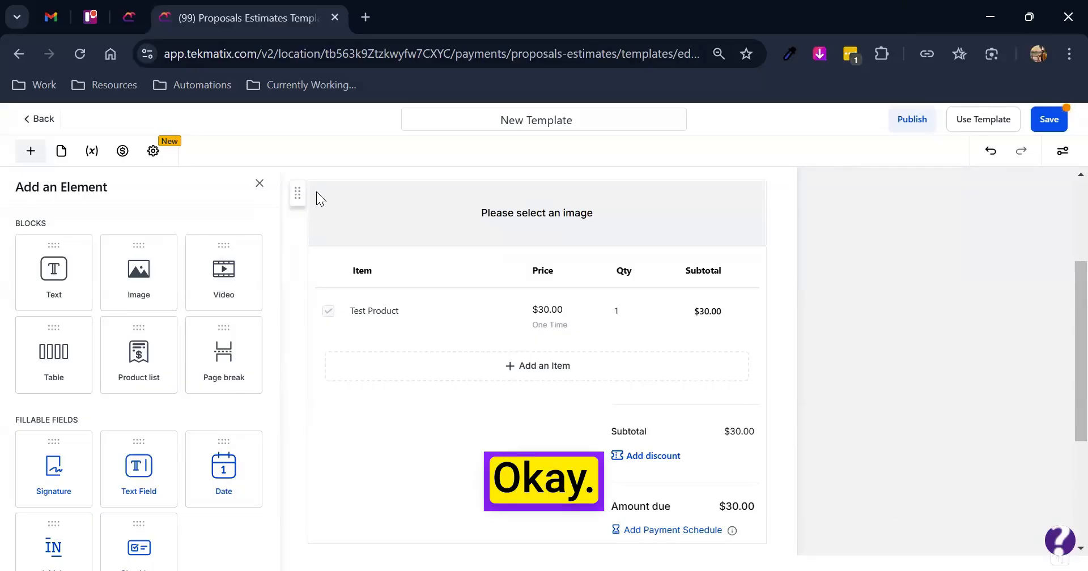
{"action": "left_click", "coordinate": [453, 308]}
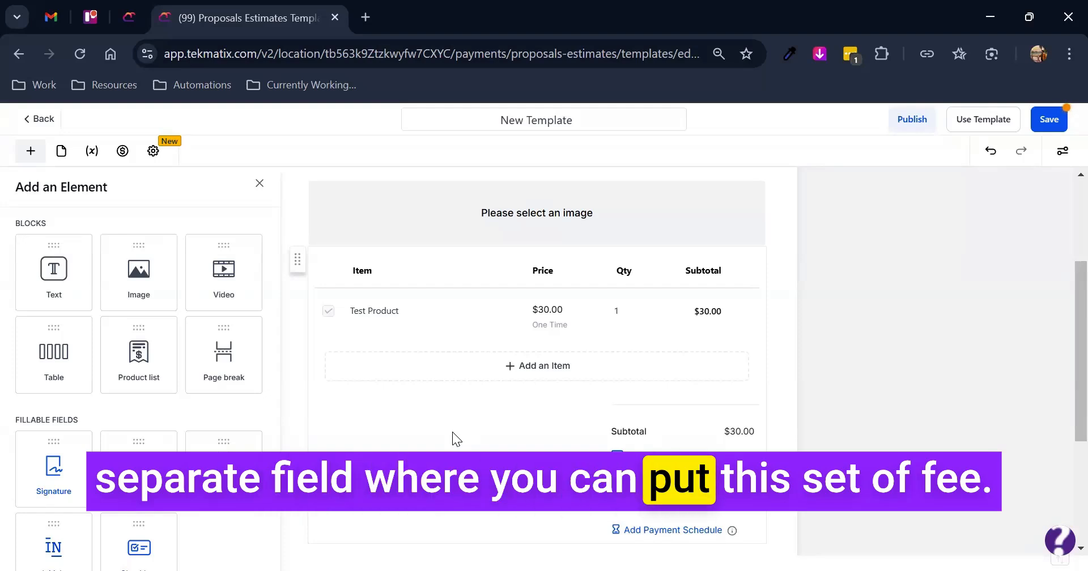
{"action": "left_click", "coordinate": [554, 324]}
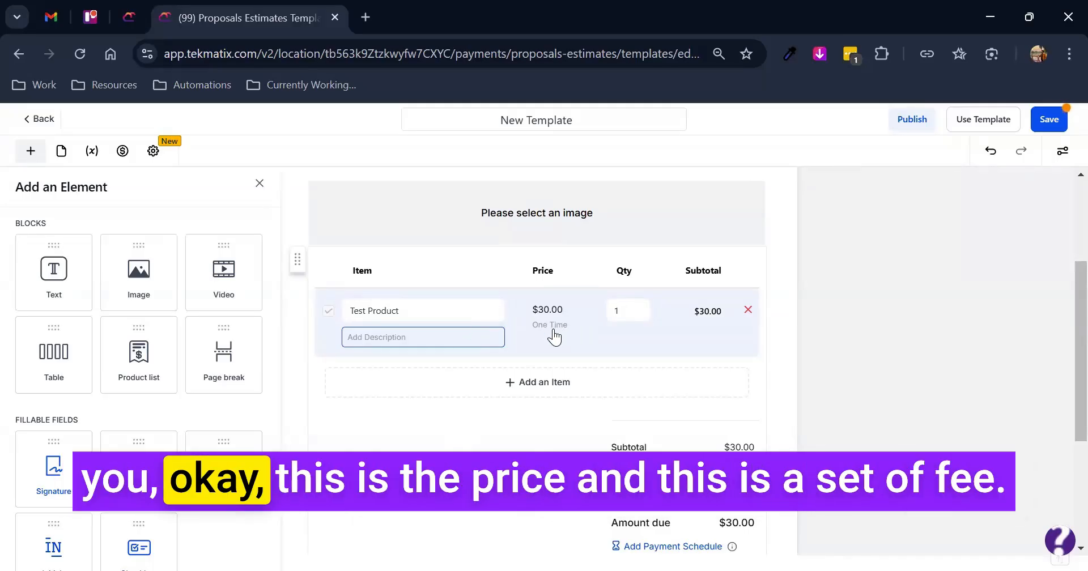
{"action": "left_click", "coordinate": [743, 418]}
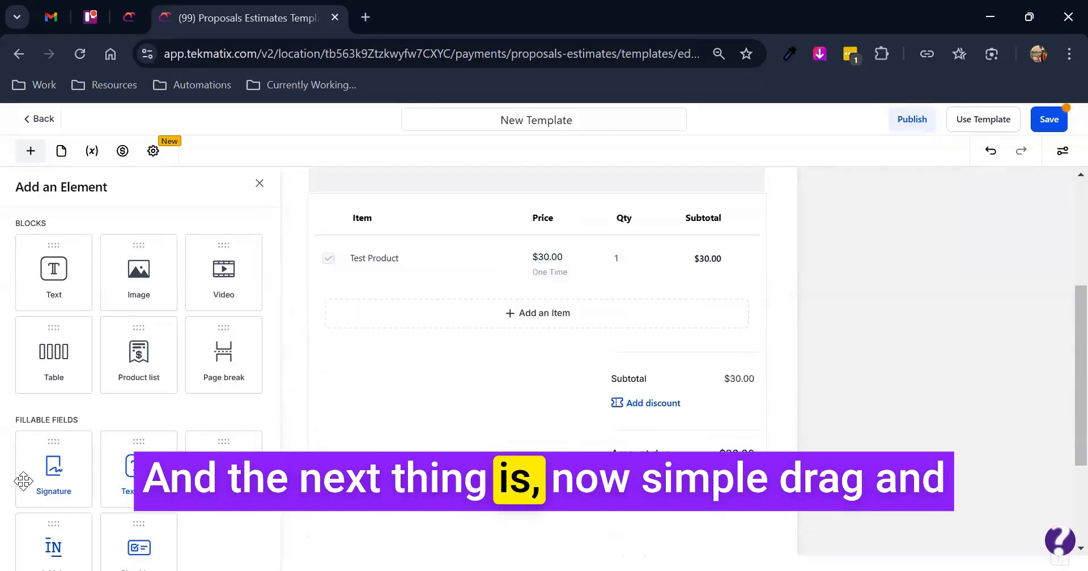
- Place a signature field beside the product list totals and choose the template's creator as its signer
{"action": "left_click_drag", "start_coordinate": [23, 481], "coordinate": [430, 433]}
{"action": "mouse_move", "coordinate": [488, 456]}
{"action": "left_mouse_down"}
{"action": "mouse_move", "coordinate": [426, 424]}
{"action": "mouse_move", "coordinate": [480, 499]}
{"action": "mouse_move", "coordinate": [499, 478]}
{"action": "left_mouse_up"}
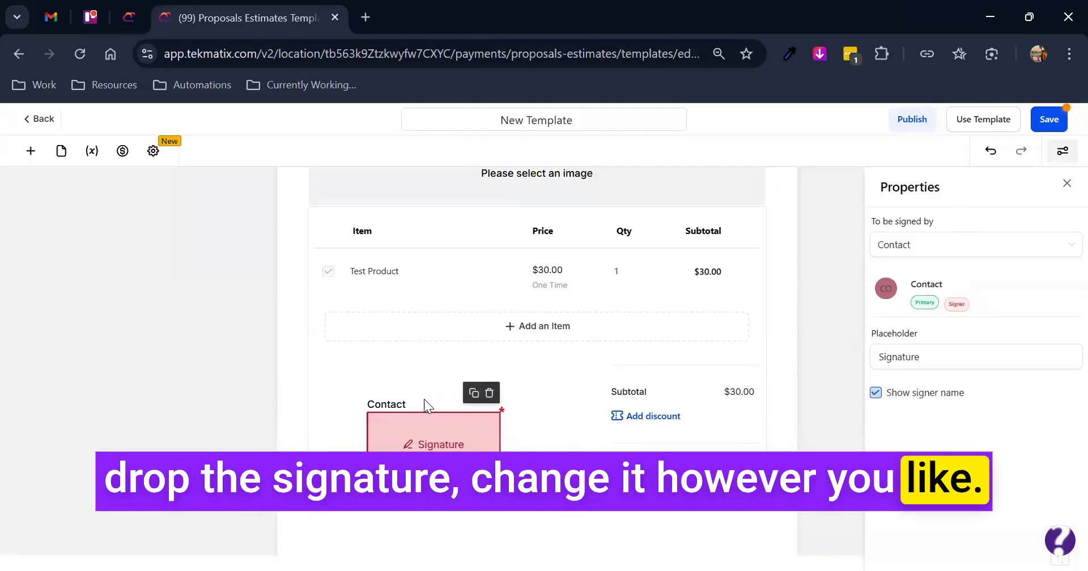
{"action": "left_click", "coordinate": [936, 248]}
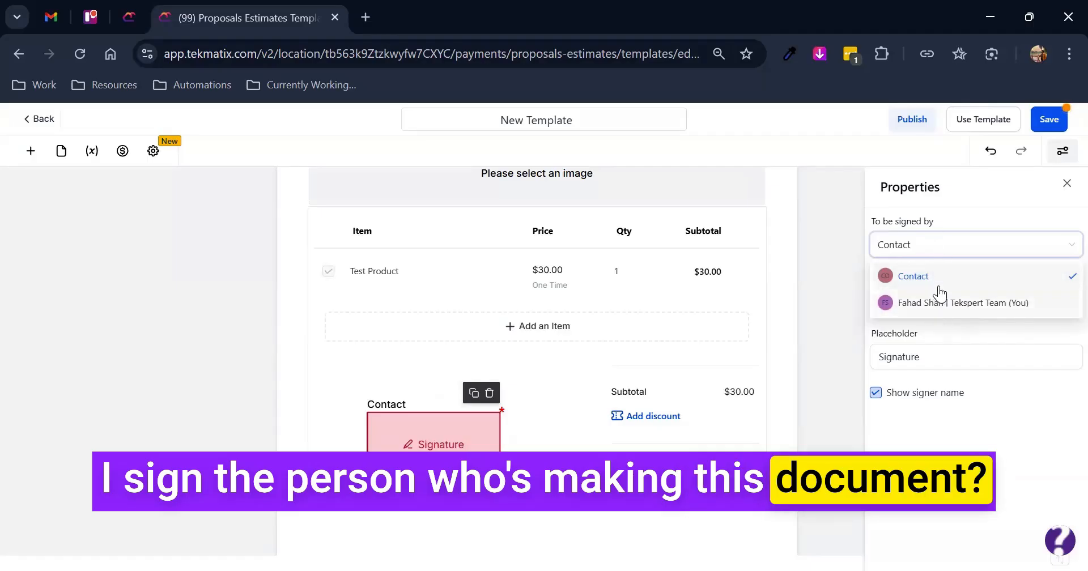
{"action": "left_click", "coordinate": [939, 301]}
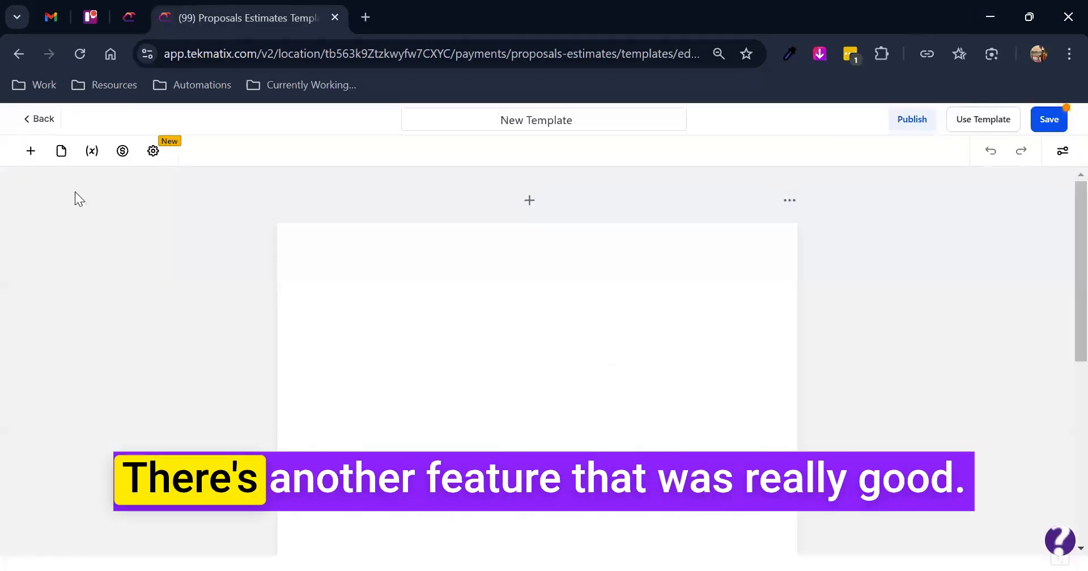
- Place an enlarged text field near the top of the blank page and add a date field below it
{"action": "left_click", "coordinate": [31, 151]}
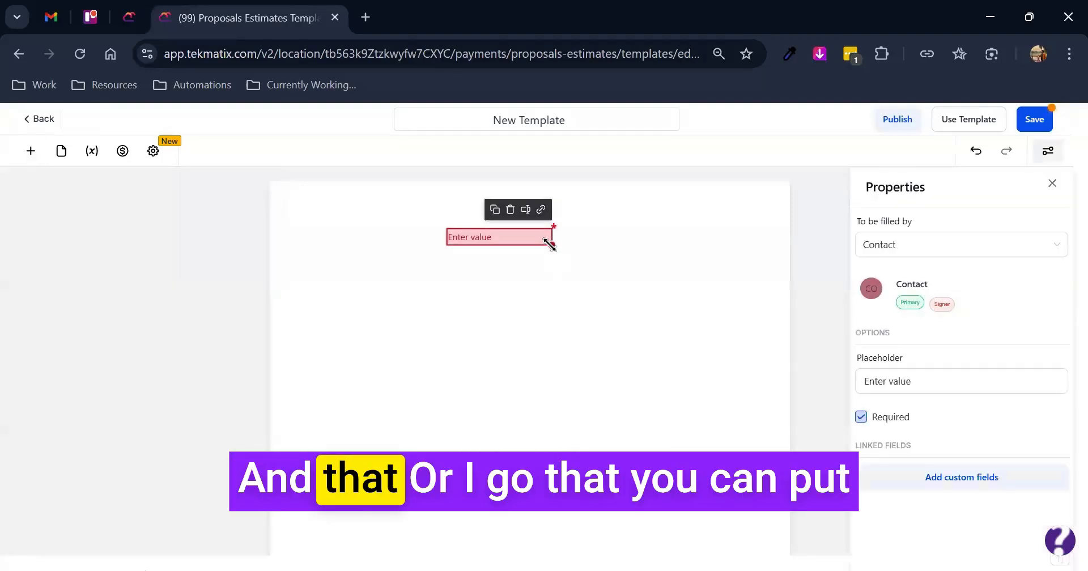
{"action": "left_click_drag", "start_coordinate": [549, 259], "coordinate": [455, 280]}
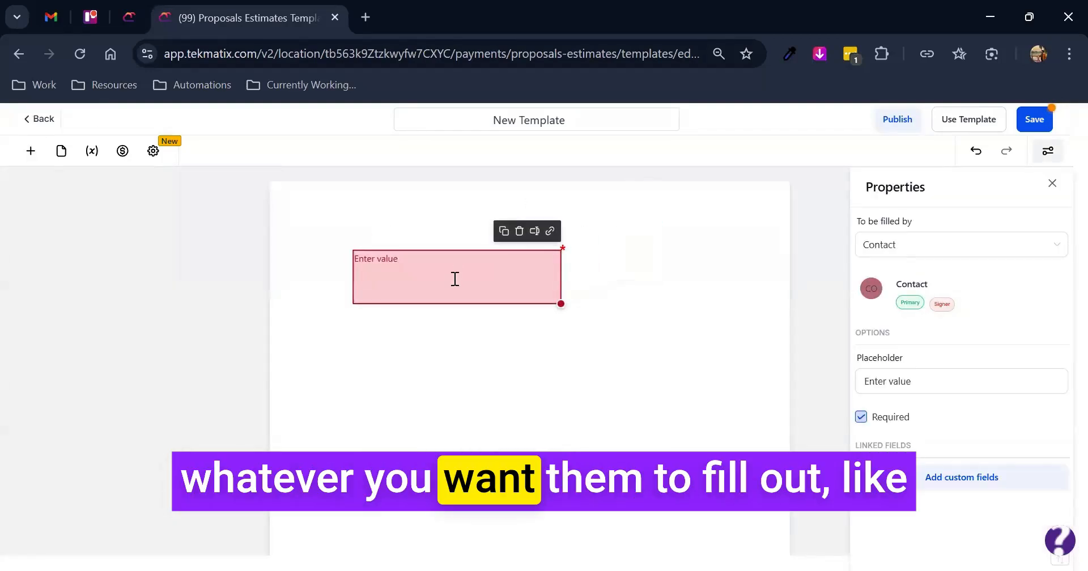
{"action": "left_click", "coordinate": [31, 151]}
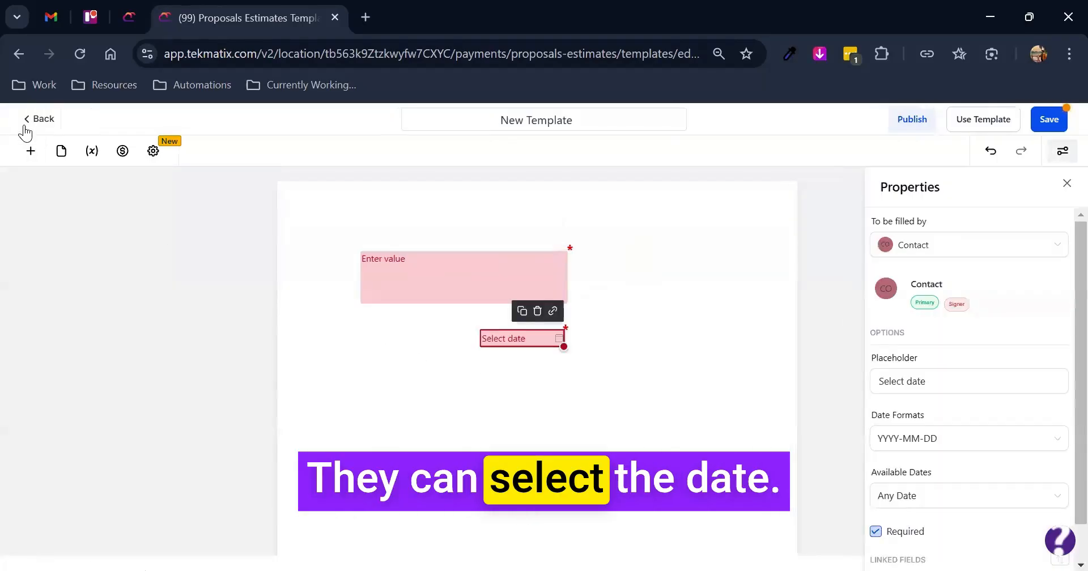
- Check the date field's format options, and add an initials field and a checkbox to the page
{"action": "left_click", "coordinate": [33, 154]}
{"action": "left_click", "coordinate": [540, 341]}
{"action": "scroll", "coordinate": [945, 418], "scroll_direction": "down", "scroll_amount": 1}
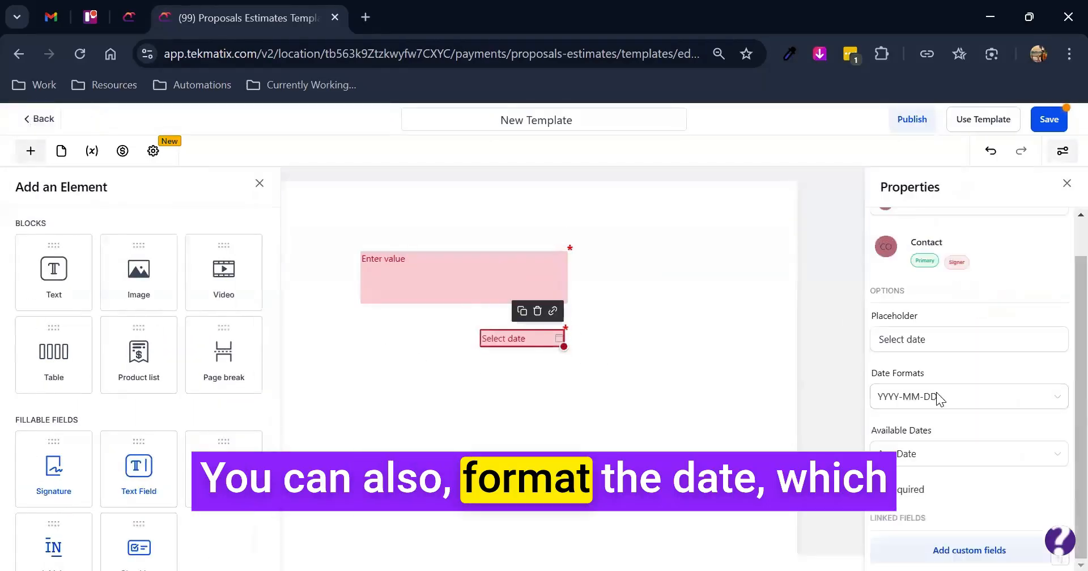
{"action": "left_click", "coordinate": [933, 402]}
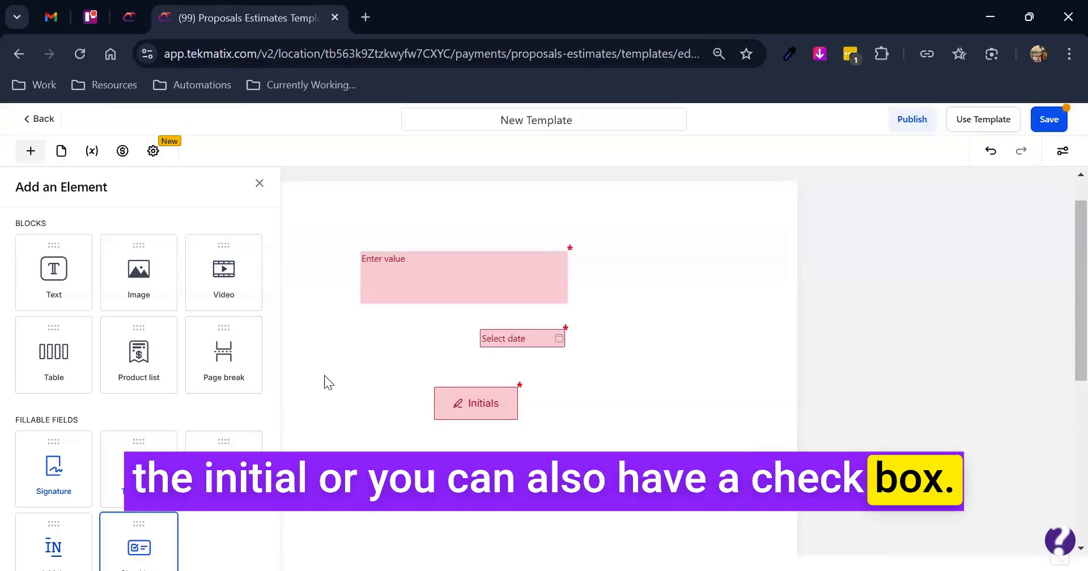
- Look through the template's page overview, document variables and payment settings
{"action": "left_click", "coordinate": [62, 152]}
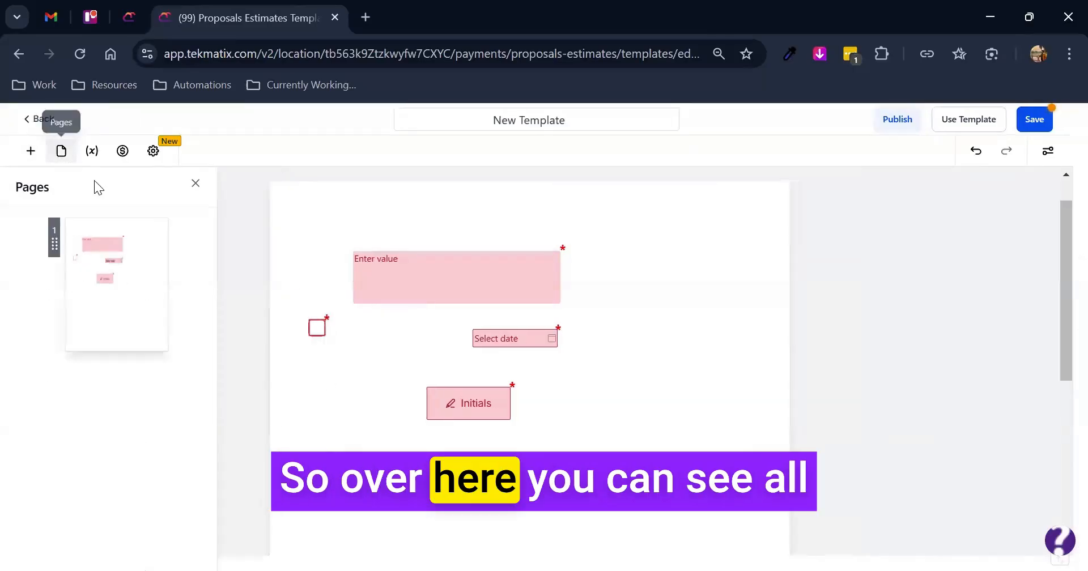
{"action": "left_click", "coordinate": [92, 152]}
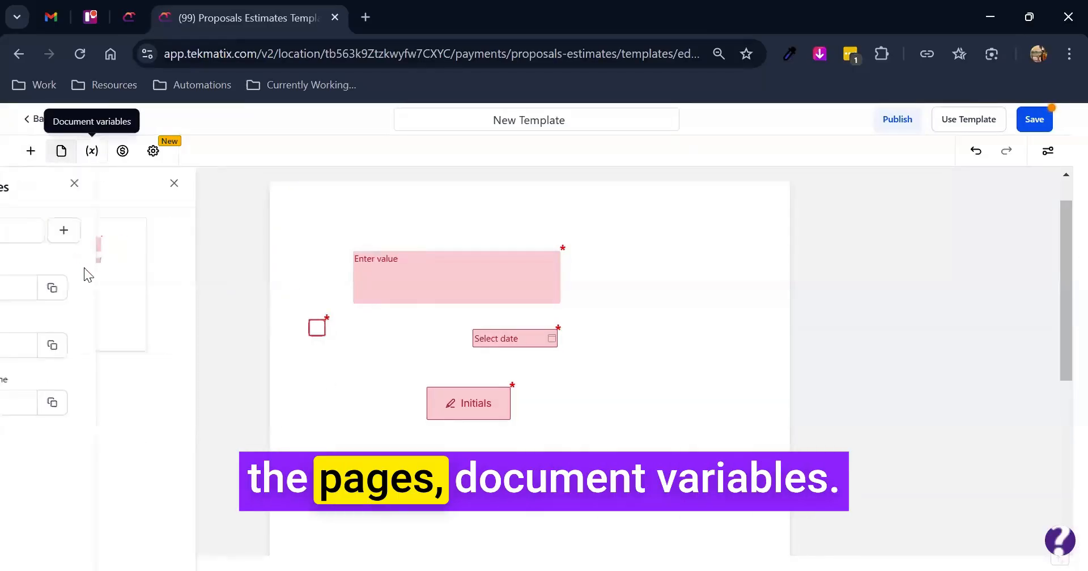
{"action": "left_click", "coordinate": [123, 154]}
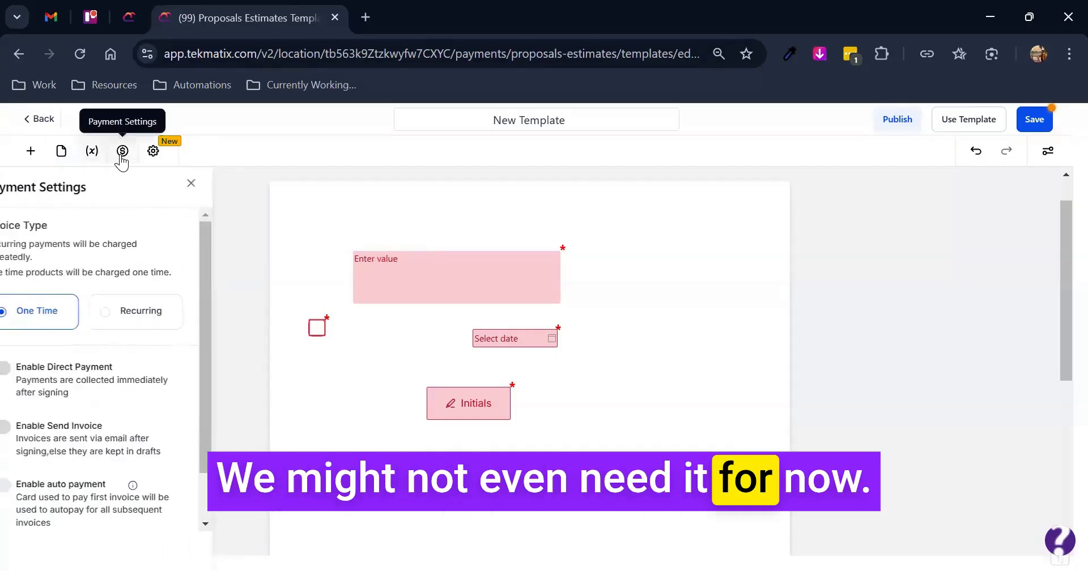
- Enable Override Email Configuration in the document settings and review the From Name and From Email fields
{"action": "left_click", "coordinate": [153, 151]}
{"action": "left_click", "coordinate": [28, 225]}
{"action": "left_click", "coordinate": [90, 274]}
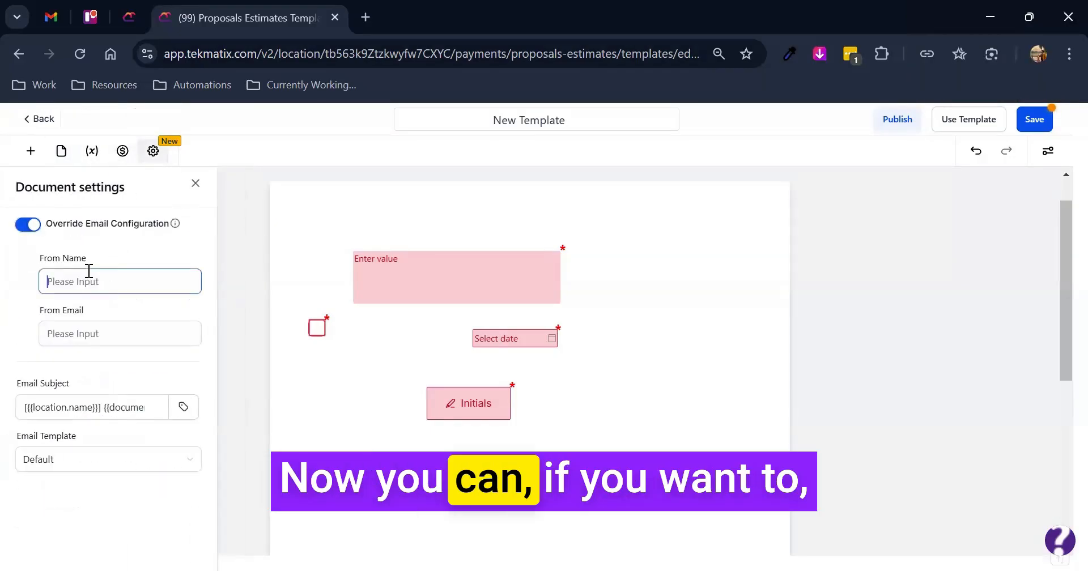
{"action": "left_click_drag", "start_coordinate": [91, 259], "coordinate": [38, 261]}
{"action": "left_click_drag", "start_coordinate": [85, 311], "coordinate": [48, 304]}
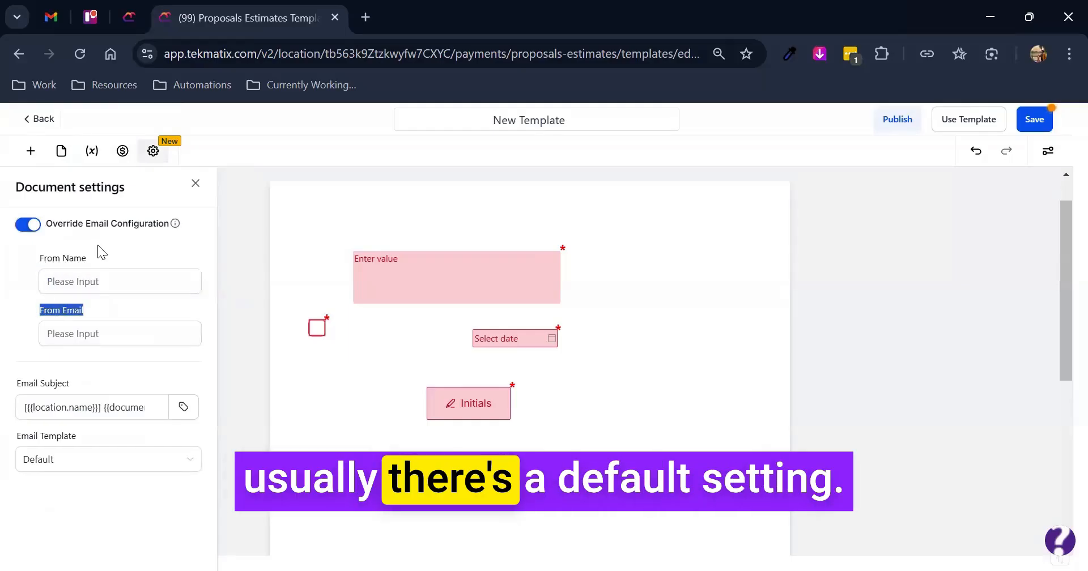
{"action": "left_click_drag", "start_coordinate": [39, 259], "coordinate": [86, 310]}
{"action": "left_click", "coordinate": [92, 277]}
{"action": "left_click_drag", "start_coordinate": [86, 262], "coordinate": [32, 263]}
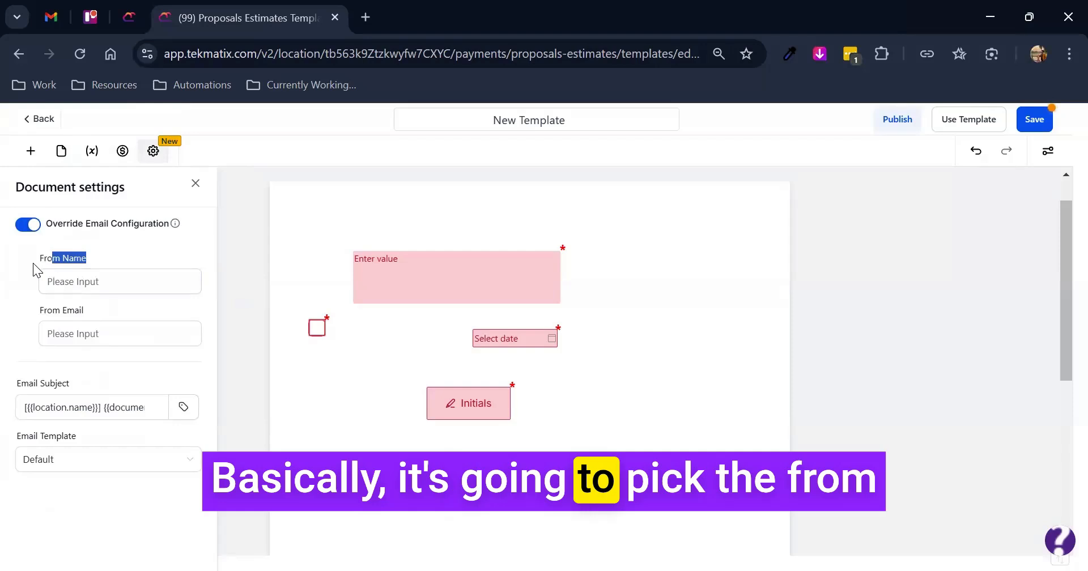
{"action": "left_click", "coordinate": [94, 256]}
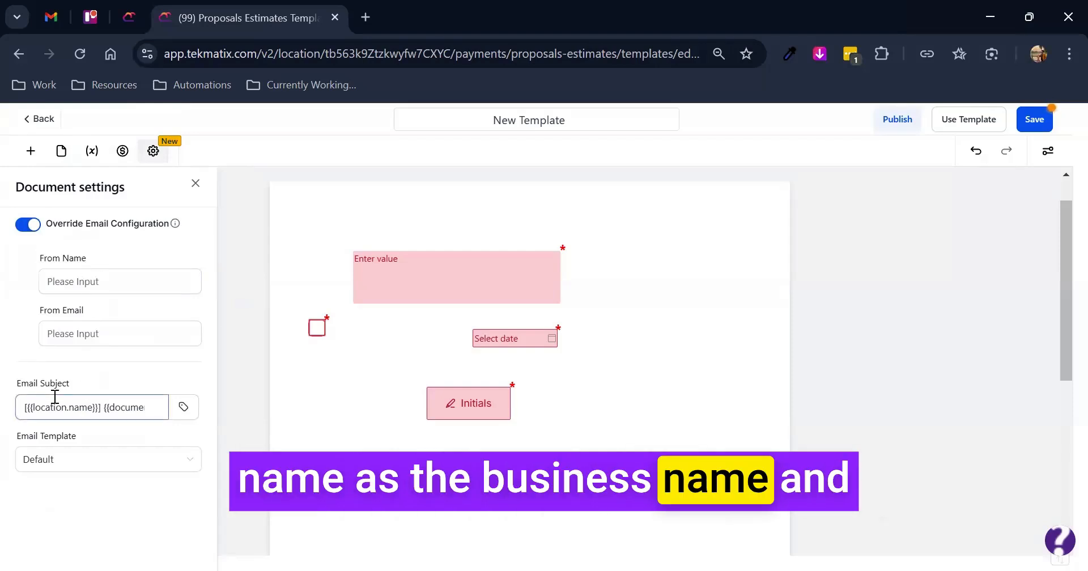
- Examine the email subject and browse the available email templates, keeping the Default template
{"action": "left_click_drag", "start_coordinate": [152, 406], "coordinate": [24, 410]}
{"action": "left_click", "coordinate": [78, 462]}
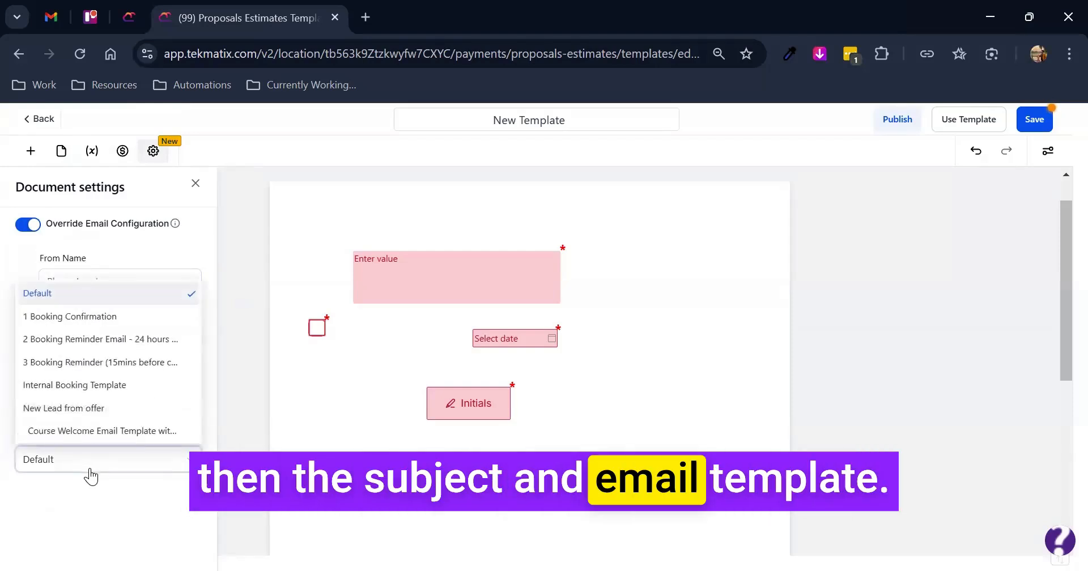
{"action": "left_click", "coordinate": [128, 503]}
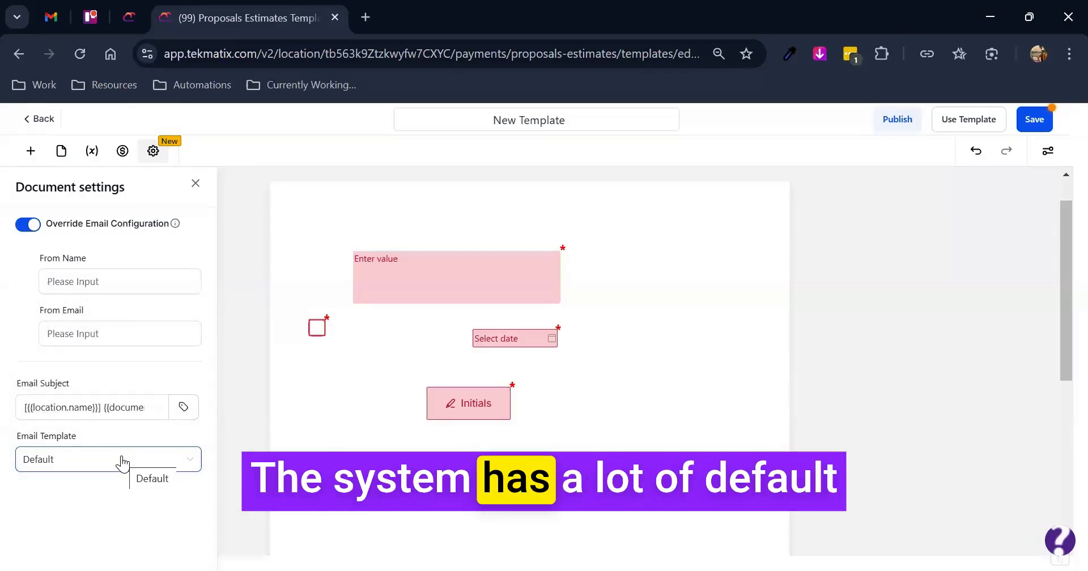
{"action": "left_click", "coordinate": [124, 464]}
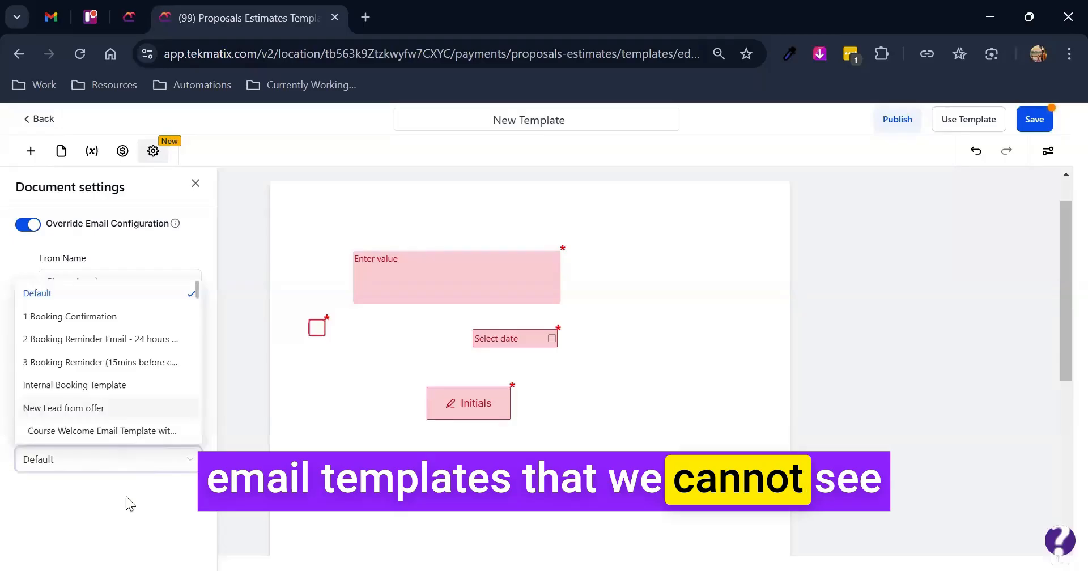
{"action": "left_click", "coordinate": [126, 501]}
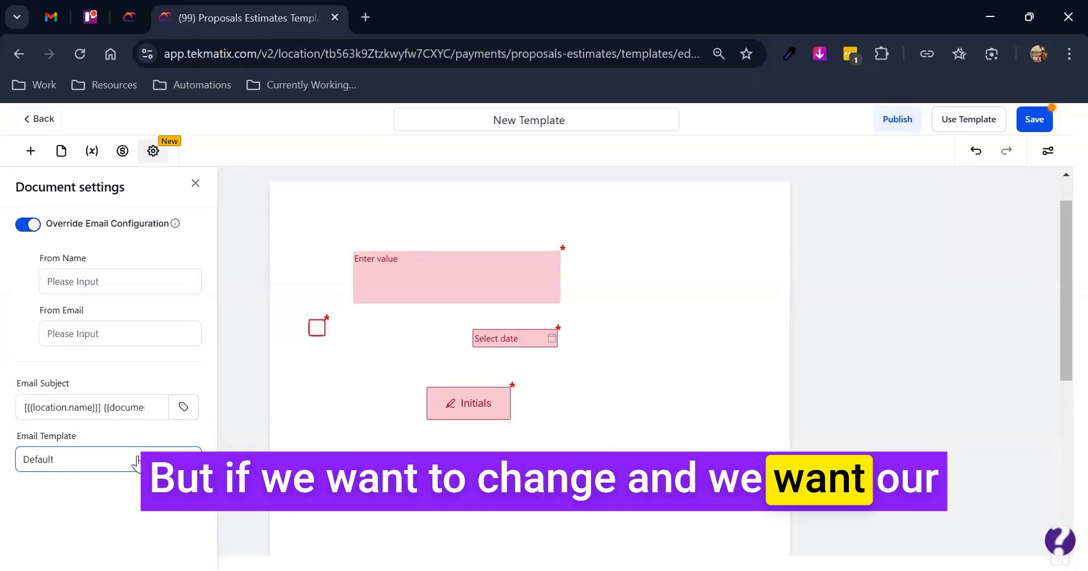
{"action": "left_click", "coordinate": [136, 462]}
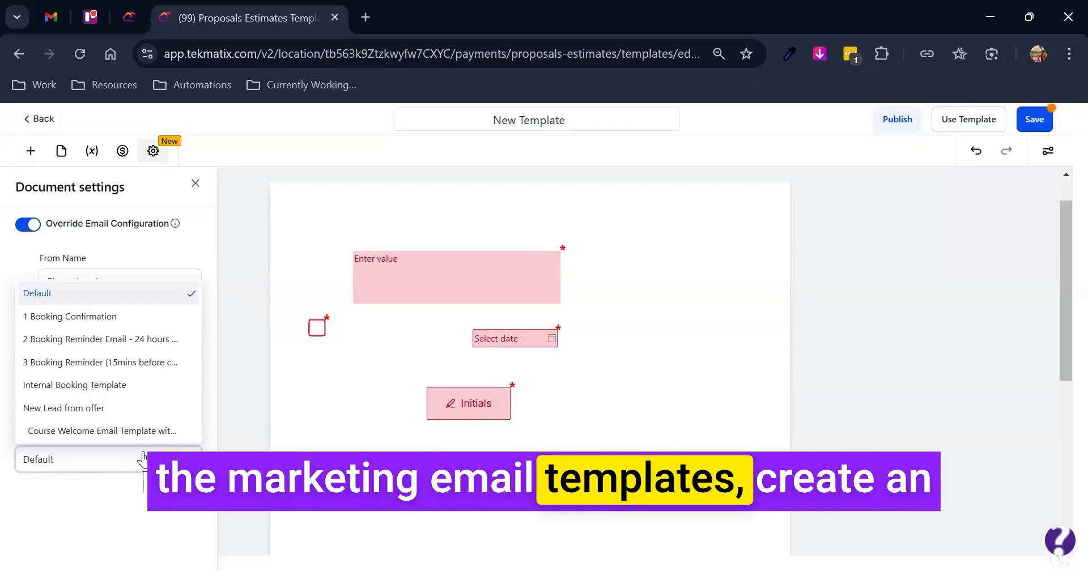
{"action": "left_click", "coordinate": [101, 509]}
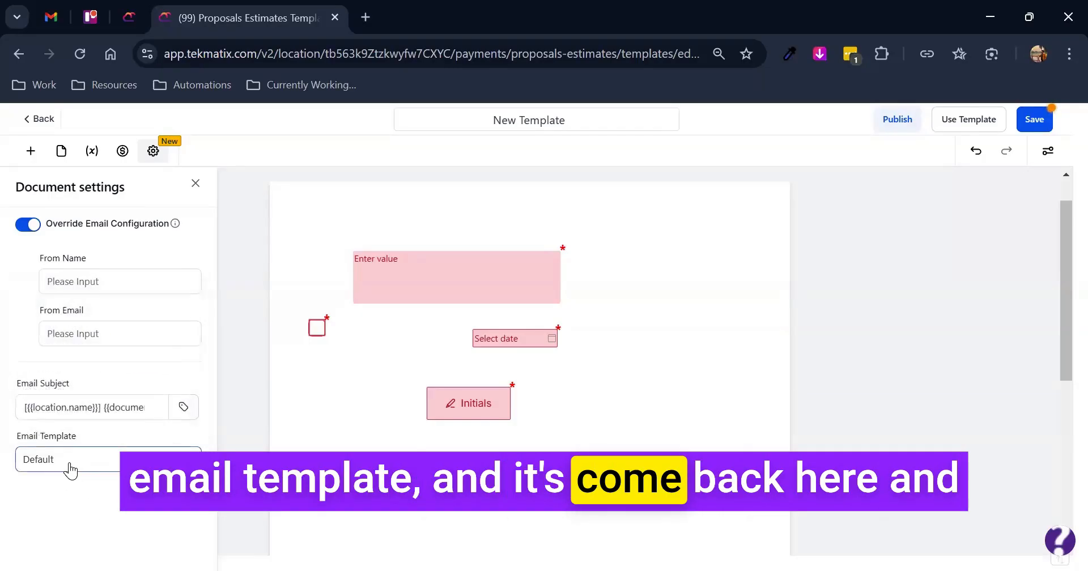
{"action": "left_click", "coordinate": [69, 465]}
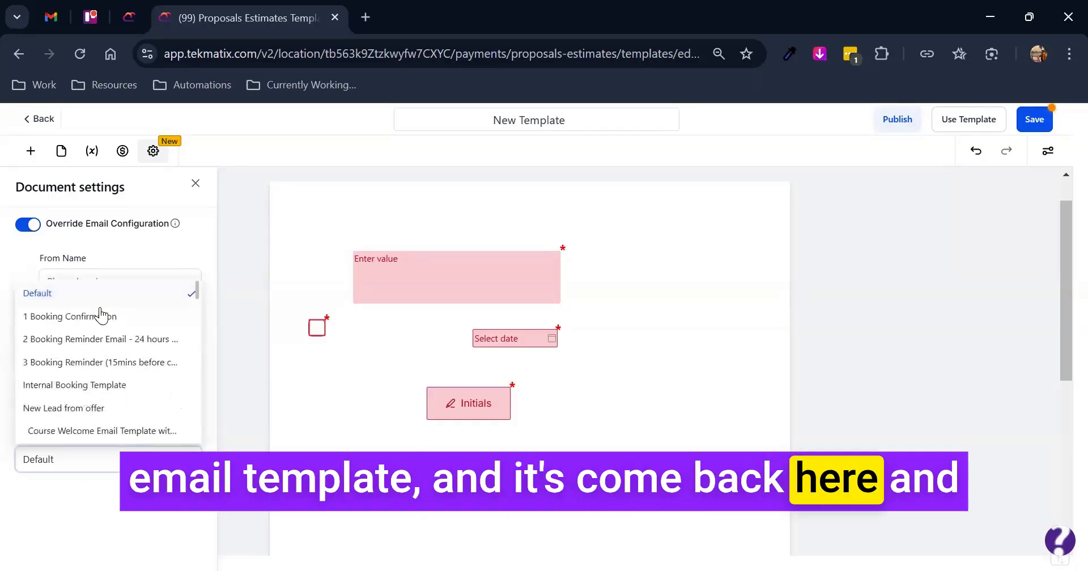
{"action": "left_click", "coordinate": [108, 546]}
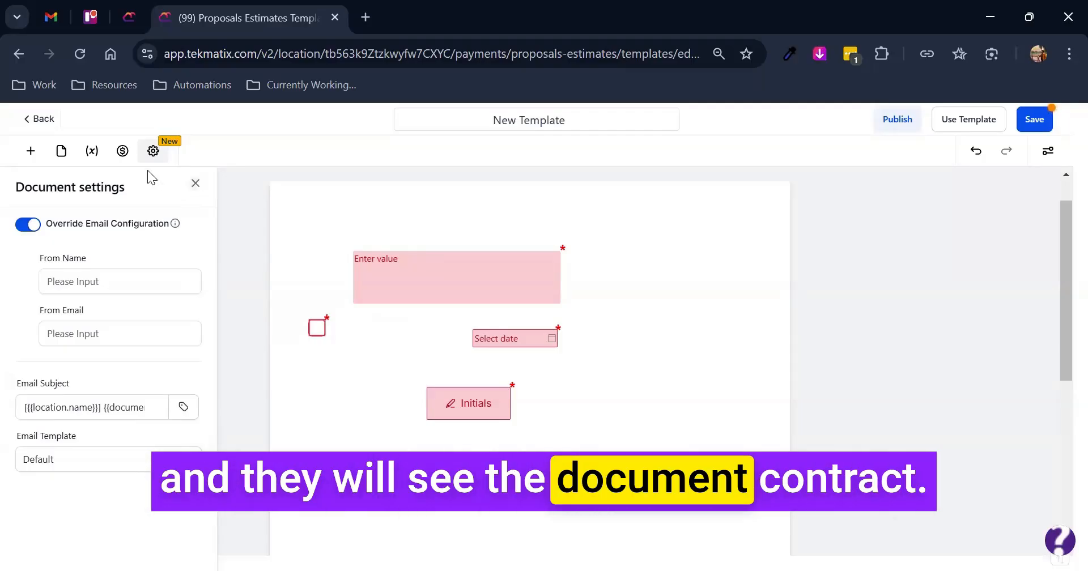
- Glance at the payment settings and bring up the blocks and fillable fields available for the document
{"action": "left_click", "coordinate": [33, 151]}
{"action": "left_click", "coordinate": [122, 151]}
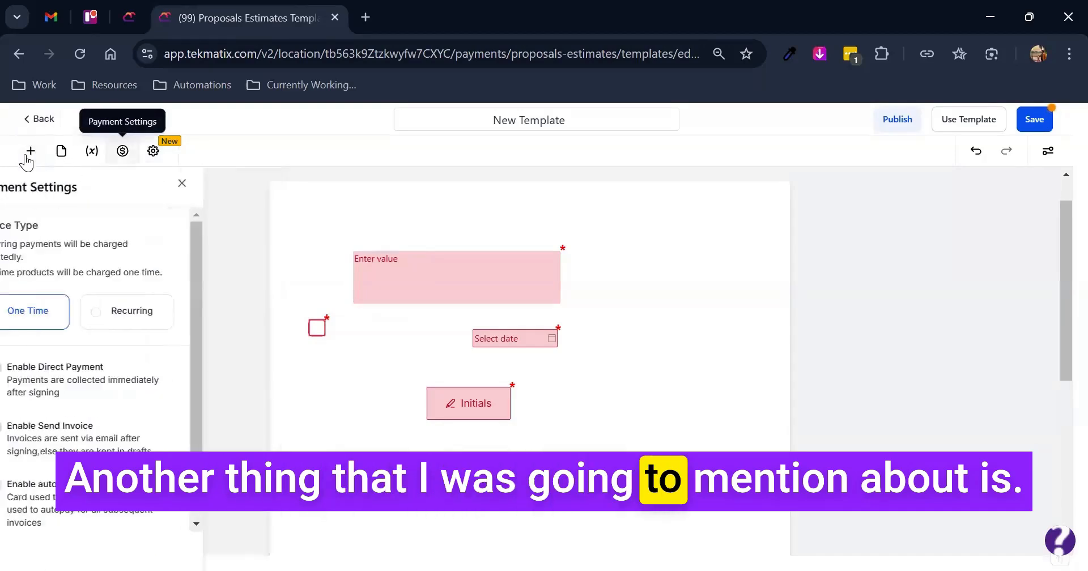
{"action": "left_click", "coordinate": [31, 151]}
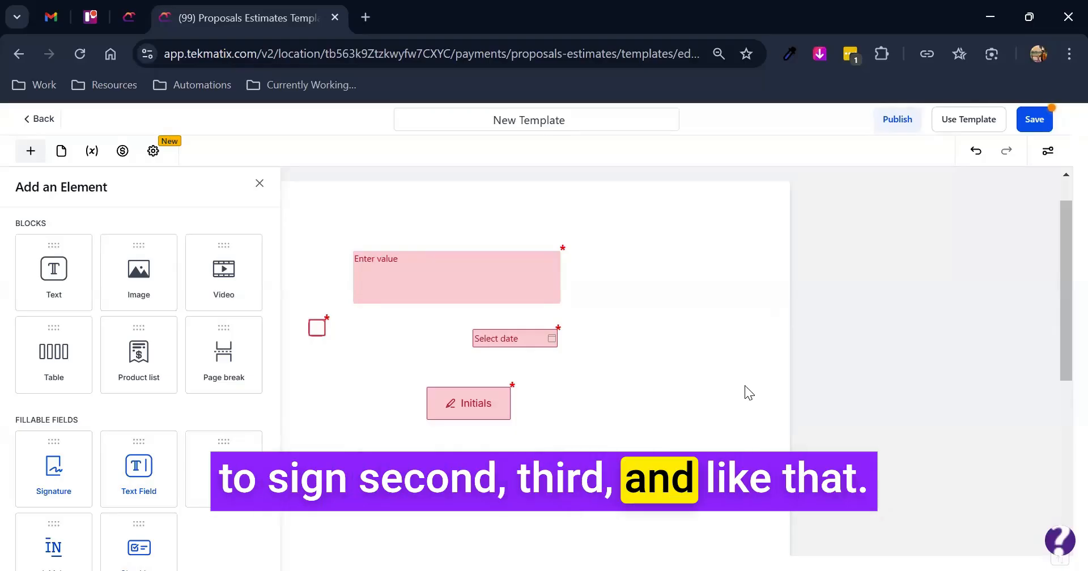
- Leave the template editor, return to the Documents & Contracts list and bring up its document settings
{"action": "left_click", "coordinate": [257, 183]}
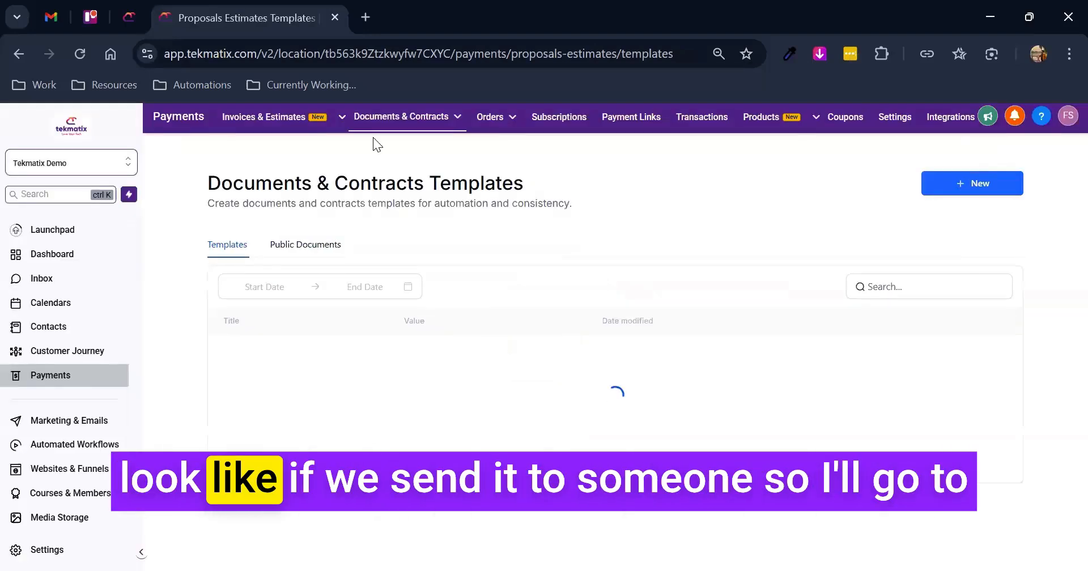
{"action": "left_click", "coordinate": [401, 140]}
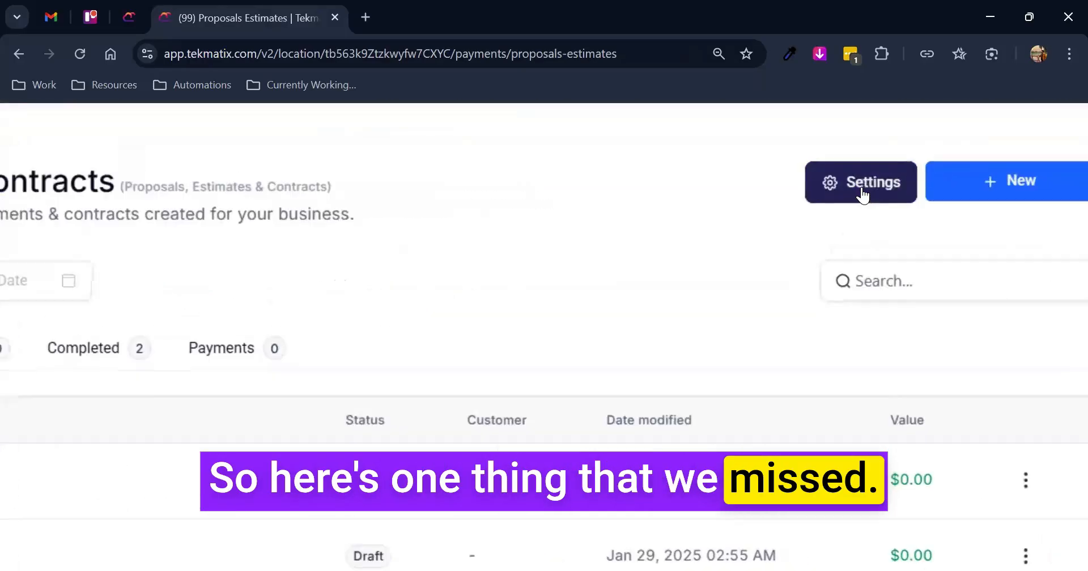
{"action": "left_click", "coordinate": [861, 193]}
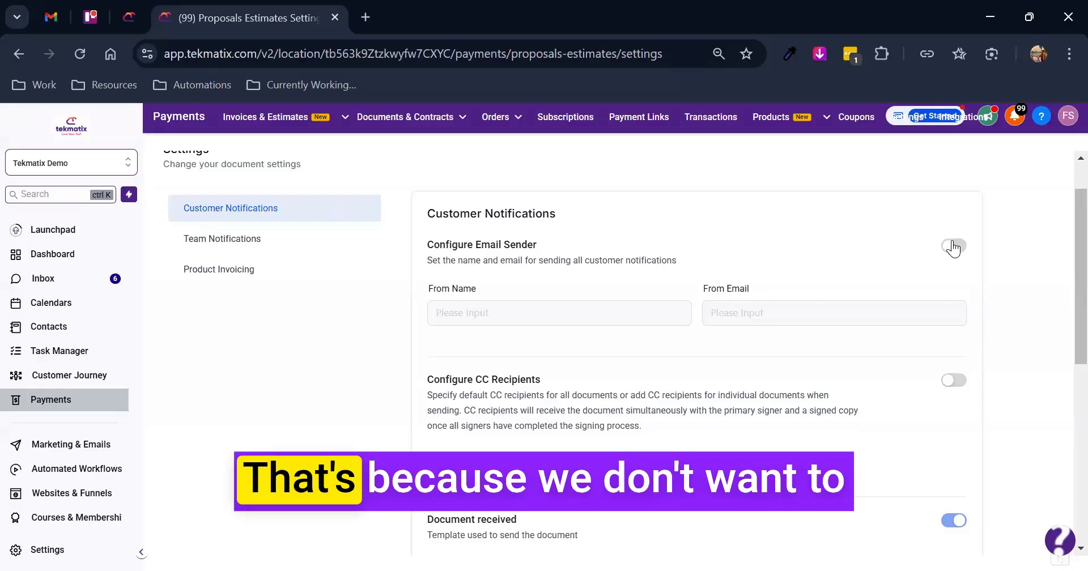
- Review the customer notification settings for the email sender, CC recipients and the Document received email
{"action": "left_click_drag", "start_coordinate": [479, 289], "coordinate": [436, 289]}
{"action": "left_click", "coordinate": [702, 288]}
{"action": "scroll", "coordinate": [567, 352], "scroll_direction": "down", "scroll_amount": 4}
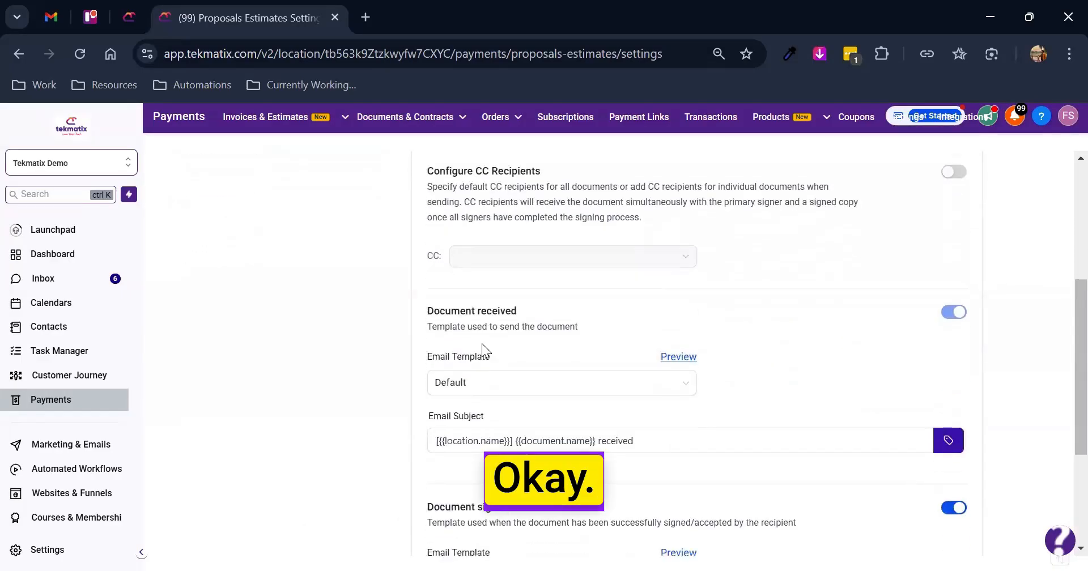
{"action": "left_click_drag", "start_coordinate": [425, 310], "coordinate": [548, 319]}
{"action": "left_click", "coordinate": [509, 317]}
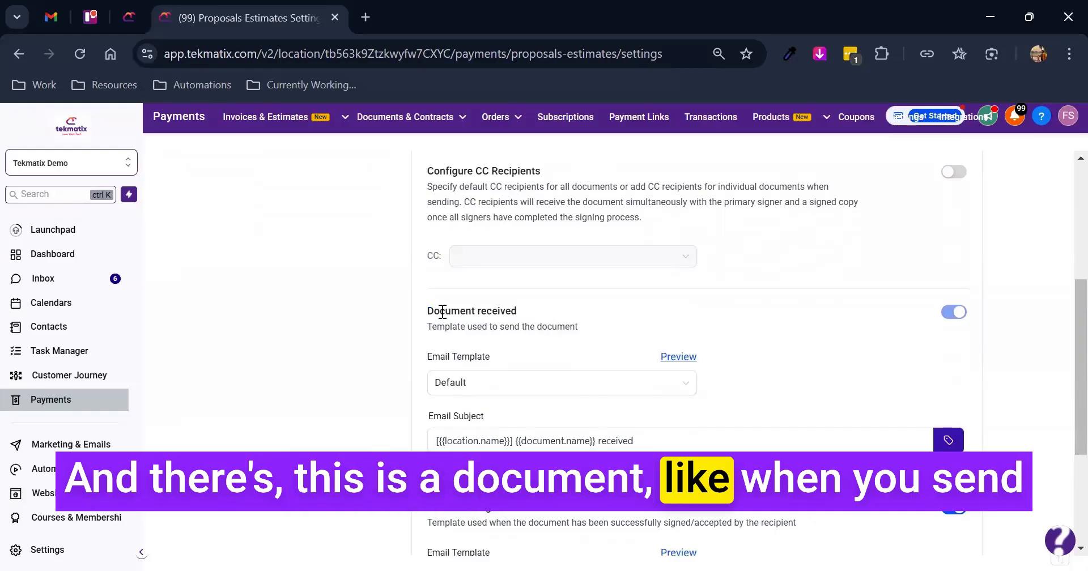
{"action": "scroll", "coordinate": [499, 357], "scroll_direction": "up", "scroll_amount": 2}
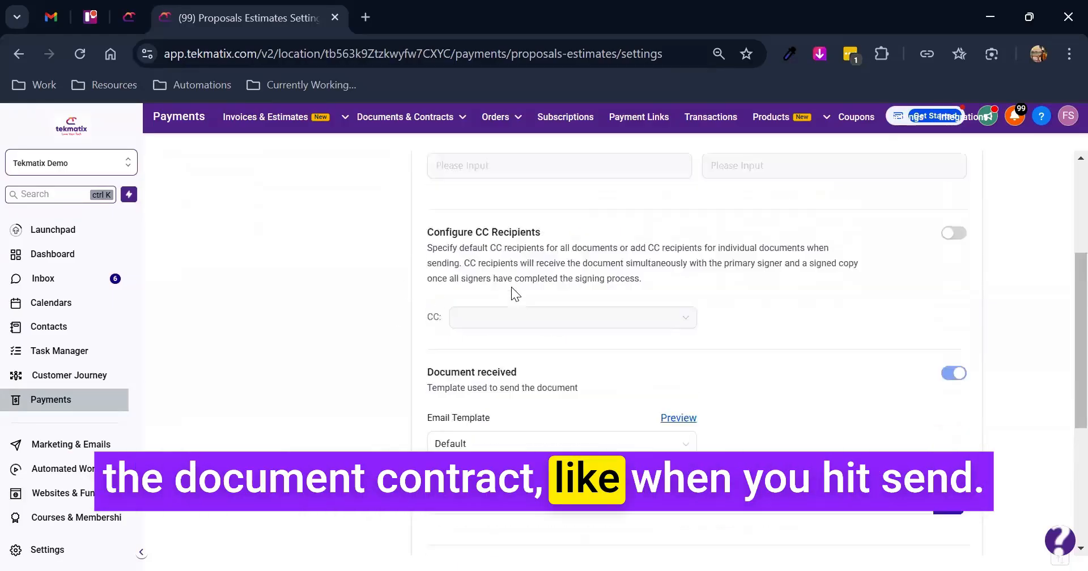
{"action": "scroll", "coordinate": [470, 355], "scroll_direction": "down", "scroll_amount": 3}
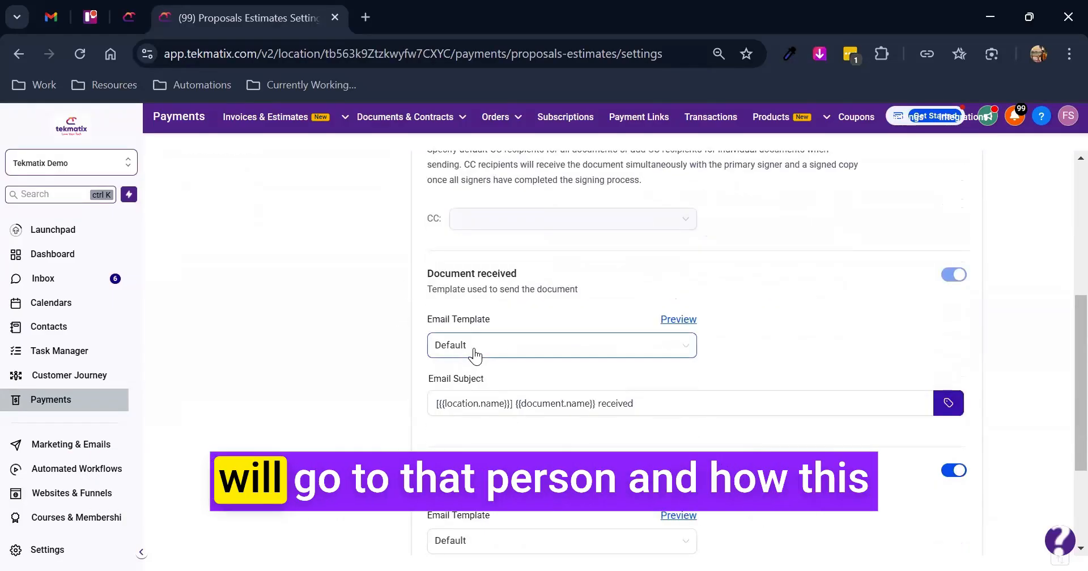
- Preview the Default email template for Document received, examine its logo, message and View document button, and close it
{"action": "left_click", "coordinate": [676, 321]}
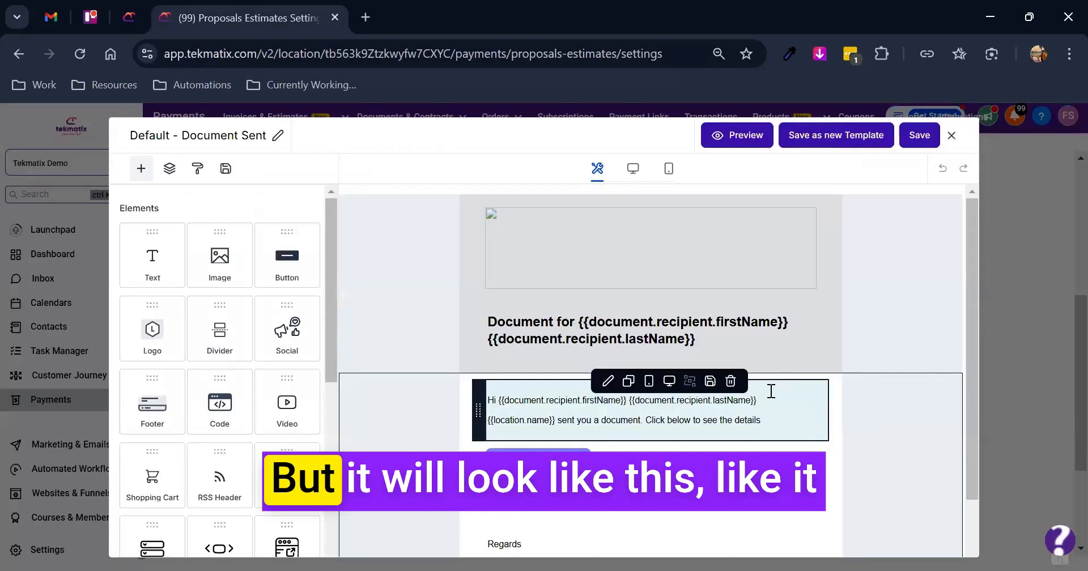
{"action": "left_click", "coordinate": [590, 231]}
{"action": "scroll", "coordinate": [602, 244], "scroll_direction": "down", "scroll_amount": 1}
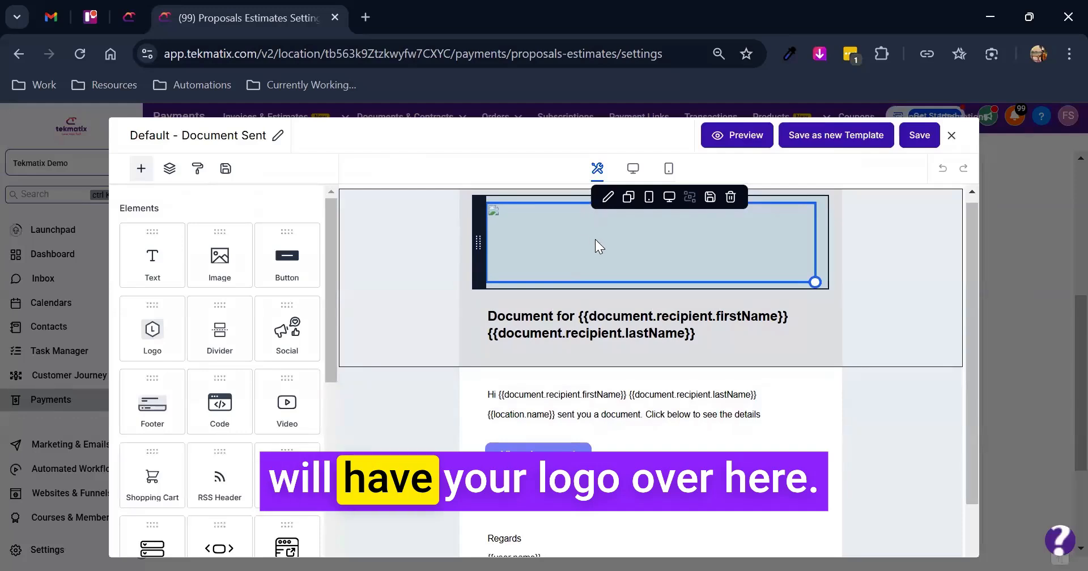
{"action": "scroll", "coordinate": [567, 368], "scroll_direction": "down", "scroll_amount": 2}
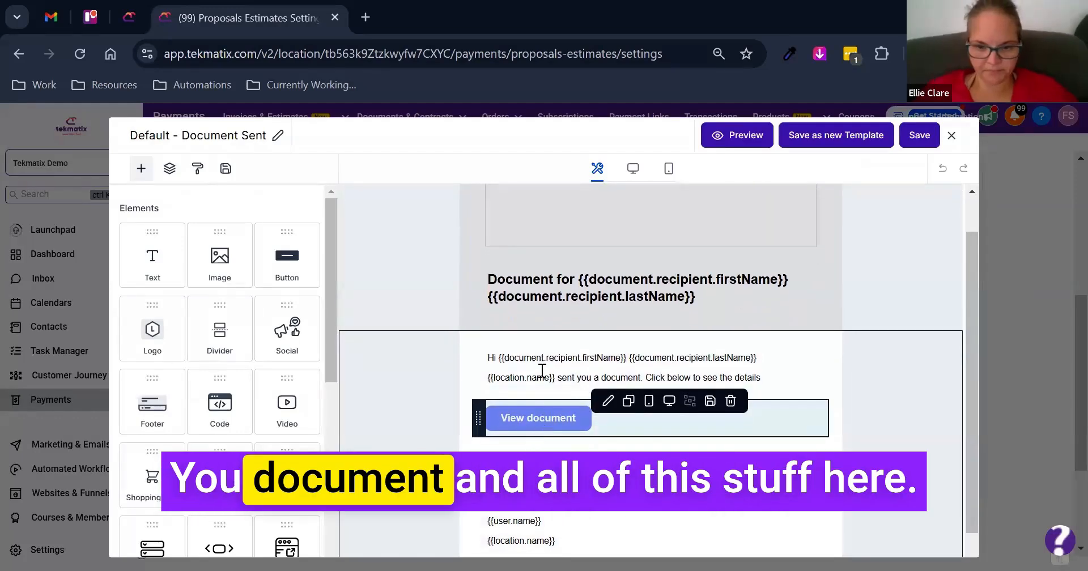
{"action": "scroll", "coordinate": [646, 363], "scroll_direction": "up", "scroll_amount": 1}
{"action": "scroll", "coordinate": [644, 367], "scroll_direction": "up", "scroll_amount": 1}
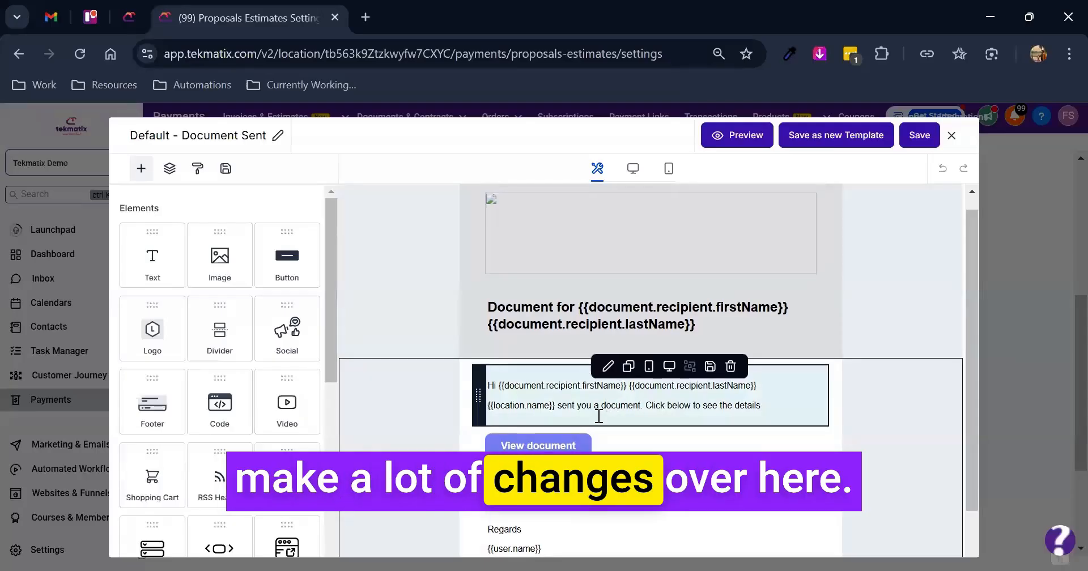
{"action": "scroll", "coordinate": [591, 407], "scroll_direction": "down", "scroll_amount": 1}
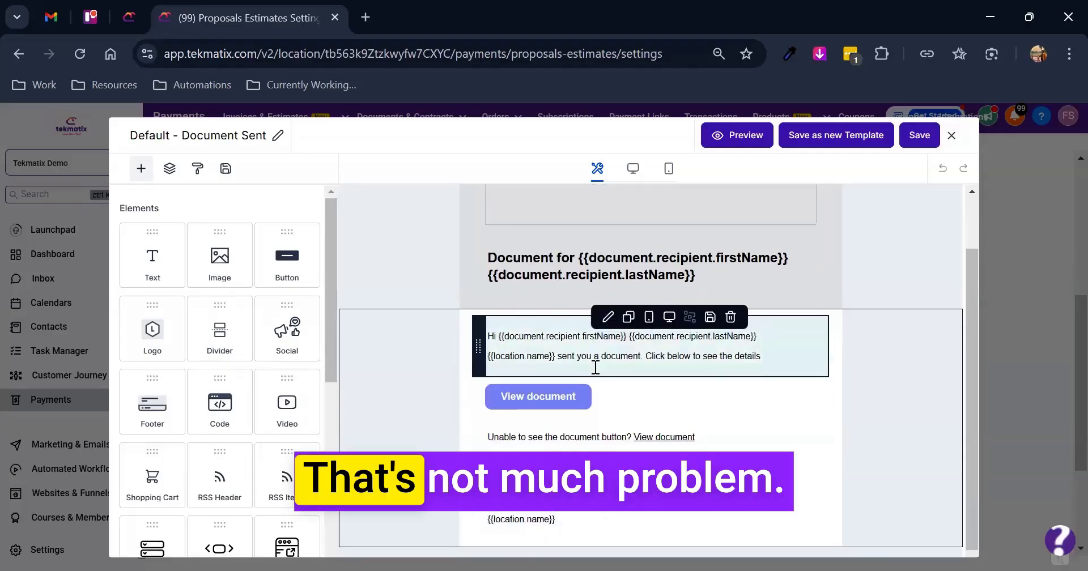
{"action": "left_click_drag", "start_coordinate": [635, 334], "coordinate": [857, 191]}
{"action": "scroll", "coordinate": [567, 340], "scroll_direction": "up", "scroll_amount": 1}
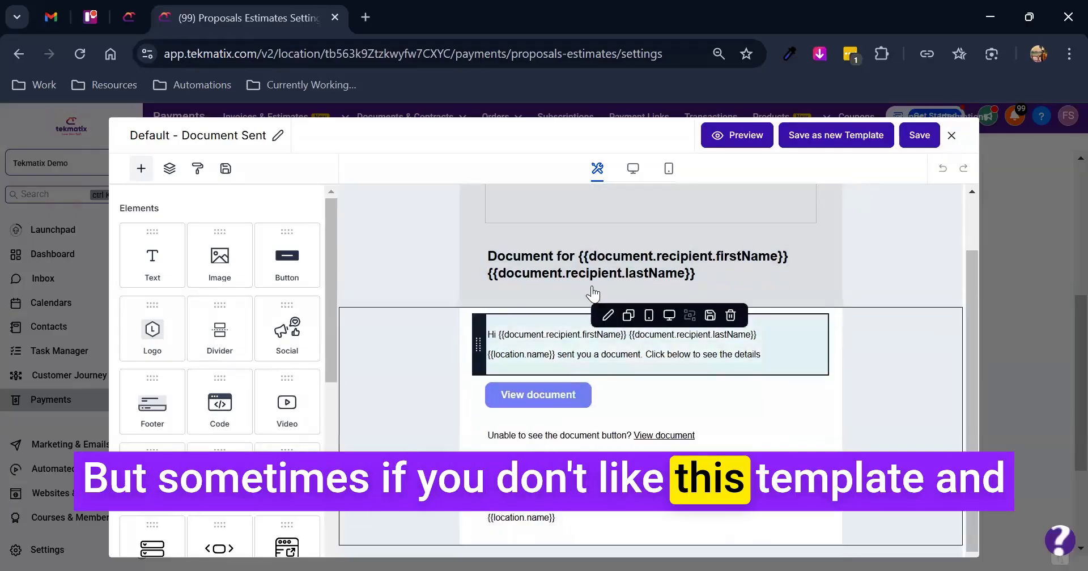
{"action": "scroll", "coordinate": [624, 351], "scroll_direction": "down", "scroll_amount": 1}
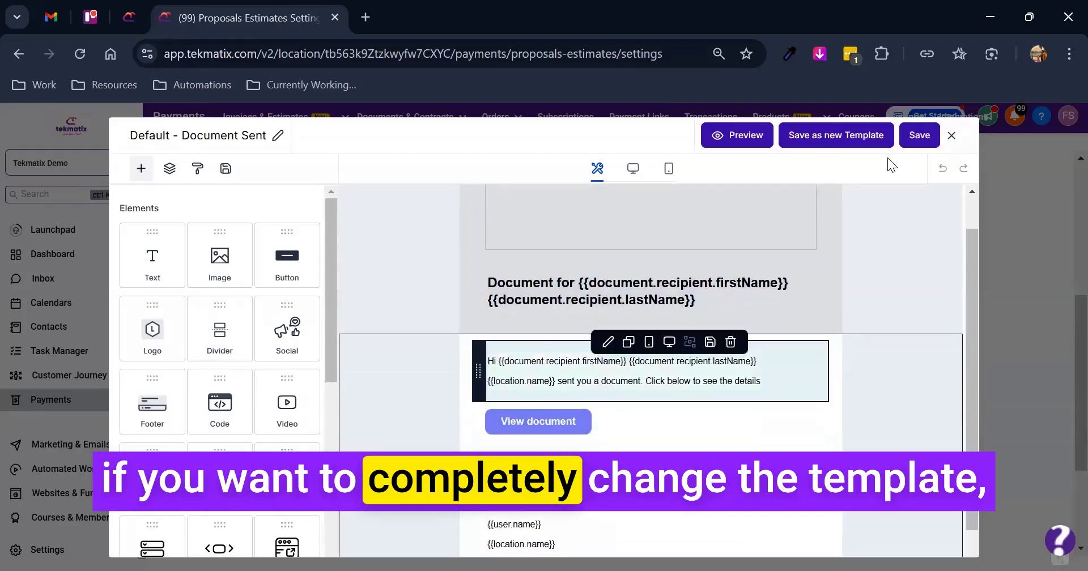
{"action": "left_click", "coordinate": [952, 136]}
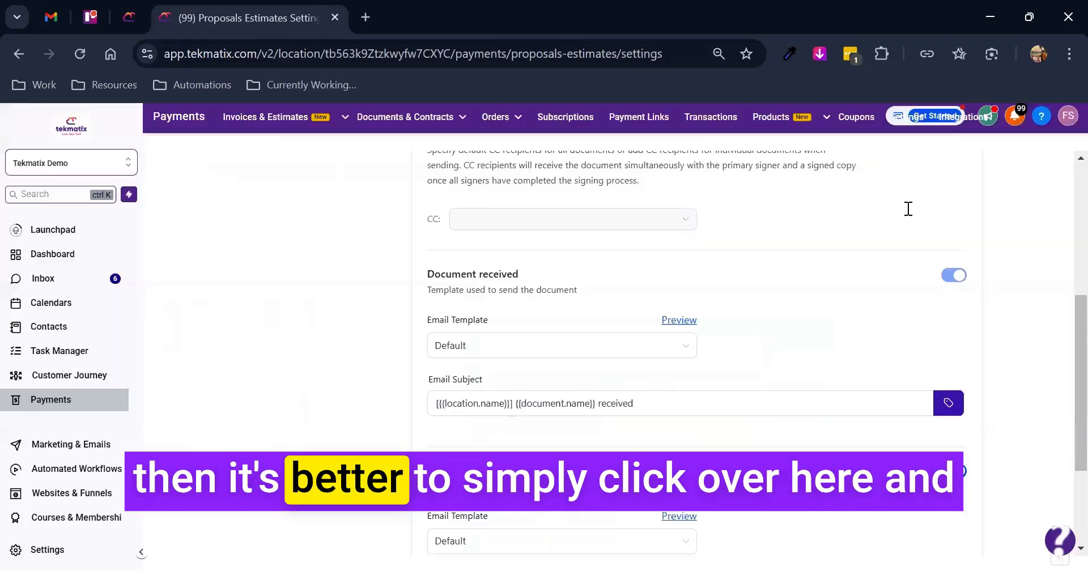
- Browse the email templates available for Document received, keeping Default, and check its email subject
{"action": "left_click", "coordinate": [486, 353]}
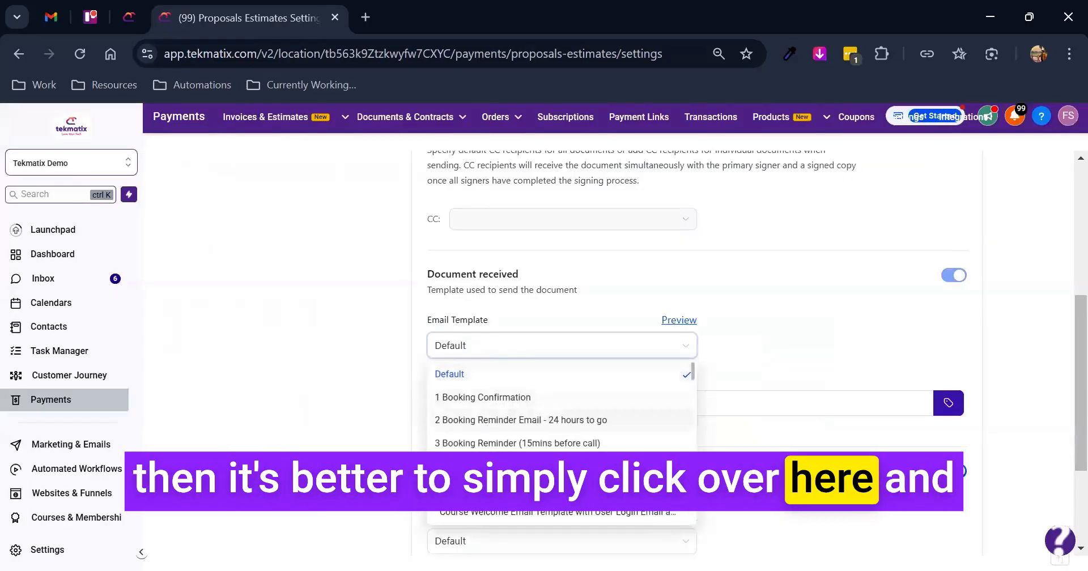
{"action": "scroll", "coordinate": [503, 413], "scroll_direction": "down", "scroll_amount": 5}
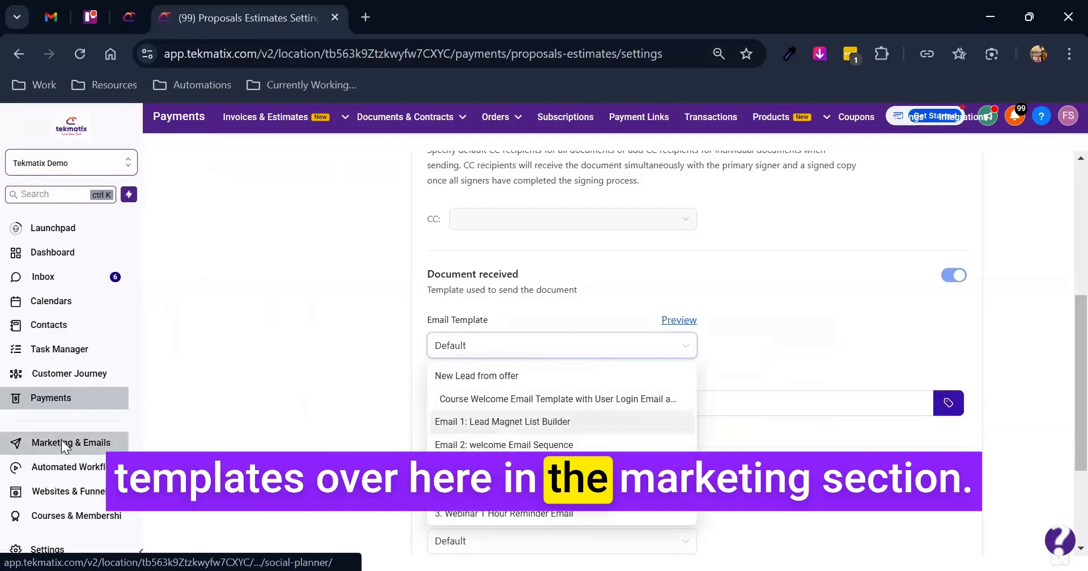
{"action": "left_click", "coordinate": [779, 332]}
{"action": "scroll", "coordinate": [723, 361], "scroll_direction": "down", "scroll_amount": 1}
{"action": "triple_click", "coordinate": [511, 371]}
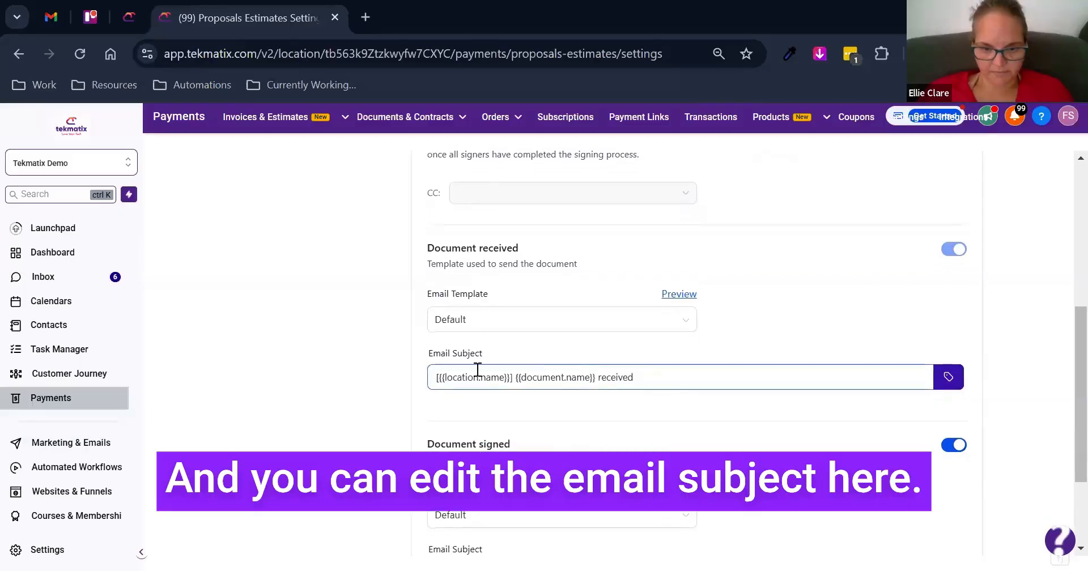
- Examine the Document signed customer notification, including its description, email template and subject
{"action": "scroll", "coordinate": [569, 395], "scroll_direction": "down", "scroll_amount": 1}
{"action": "left_click", "coordinate": [569, 394]}
{"action": "scroll", "coordinate": [532, 425], "scroll_direction": "down", "scroll_amount": 1}
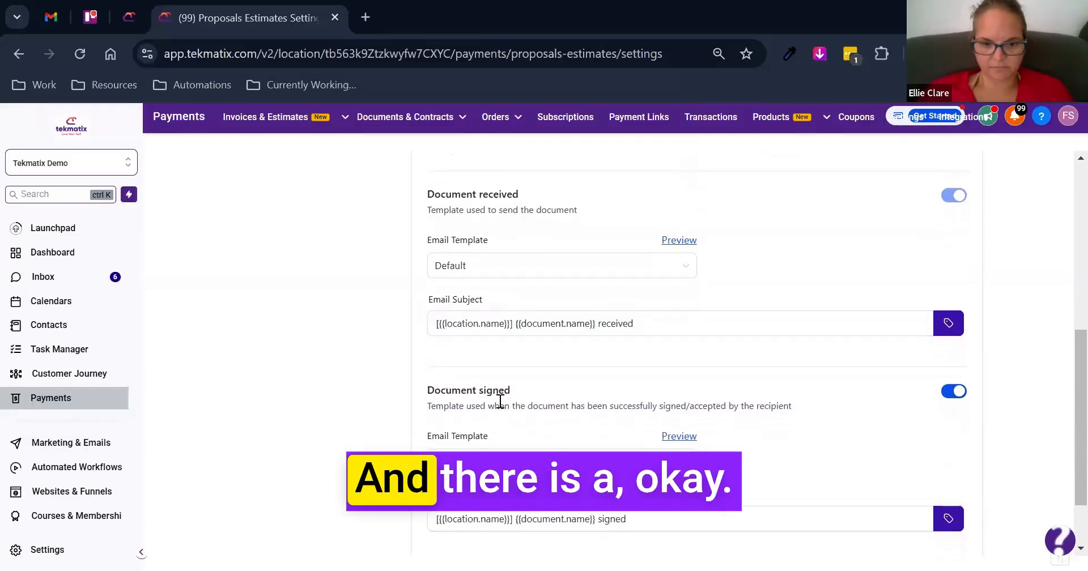
{"action": "scroll", "coordinate": [444, 375], "scroll_direction": "down", "scroll_amount": 1}
{"action": "left_click_drag", "start_coordinate": [429, 372], "coordinate": [549, 359]}
{"action": "left_click", "coordinate": [549, 358]}
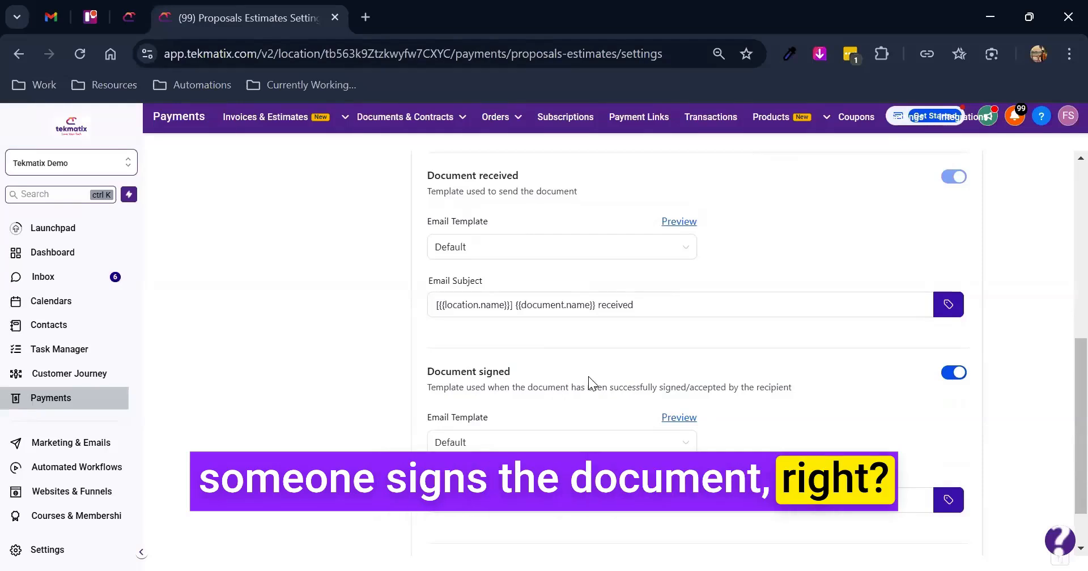
{"action": "scroll", "coordinate": [608, 417], "scroll_direction": "down", "scroll_amount": 2}
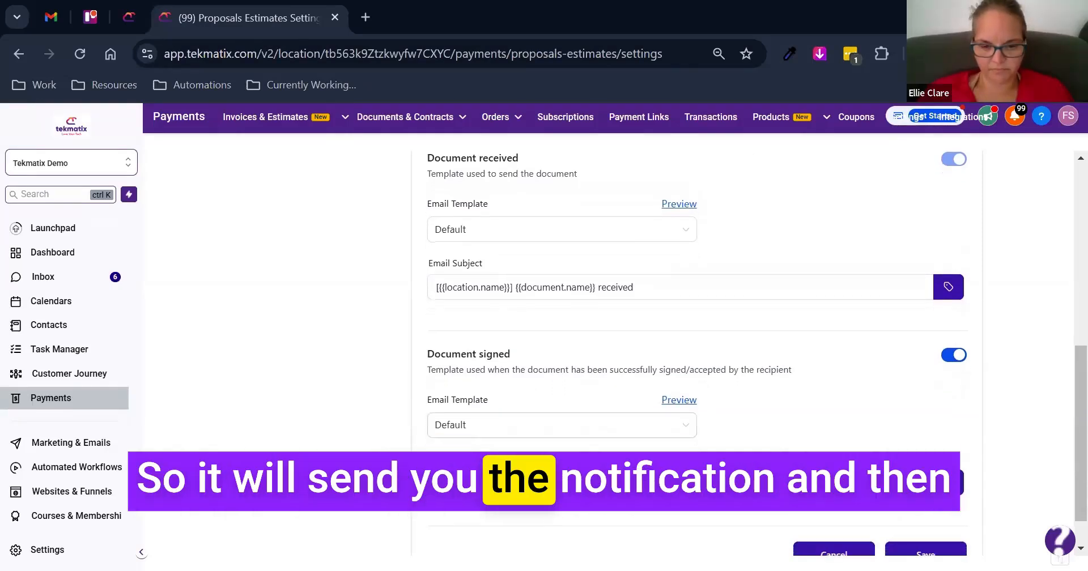
{"action": "scroll", "coordinate": [458, 363], "scroll_direction": "up", "scroll_amount": 6}
{"action": "scroll", "coordinate": [397, 351], "scroll_direction": "up", "scroll_amount": 2}
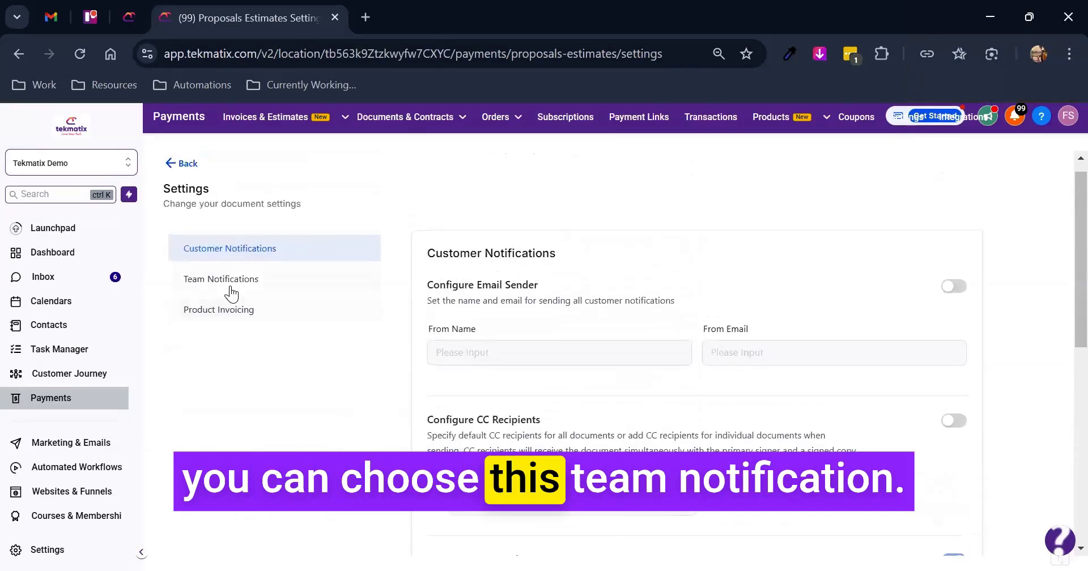
{"action": "left_click", "coordinate": [247, 277]}
{"action": "scroll", "coordinate": [396, 294], "scroll_direction": "down", "scroll_amount": 8}
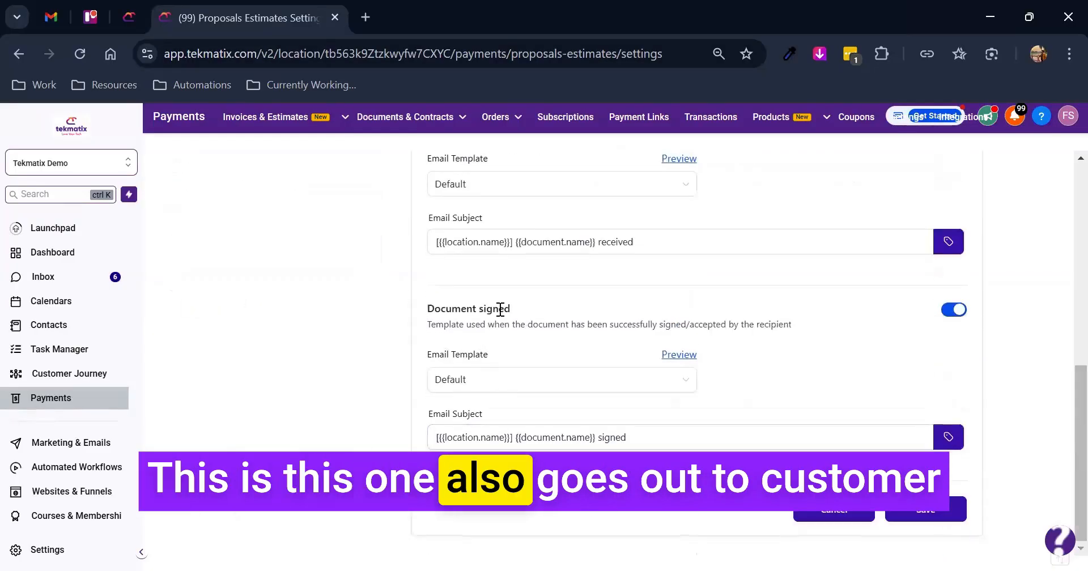
{"action": "triple_click", "coordinate": [434, 308]}
{"action": "left_click", "coordinate": [501, 353]}
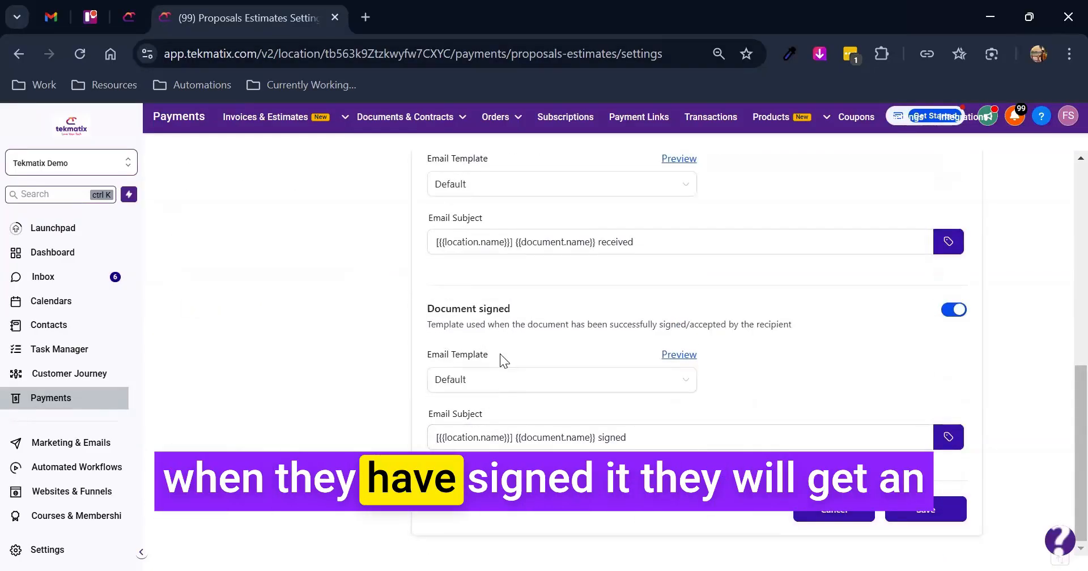
- Review the Team Notifications settings and the email templates available for Document signed, keeping Default
{"action": "scroll", "coordinate": [397, 346], "scroll_direction": "up", "scroll_amount": 10}
{"action": "left_click", "coordinate": [243, 294]}
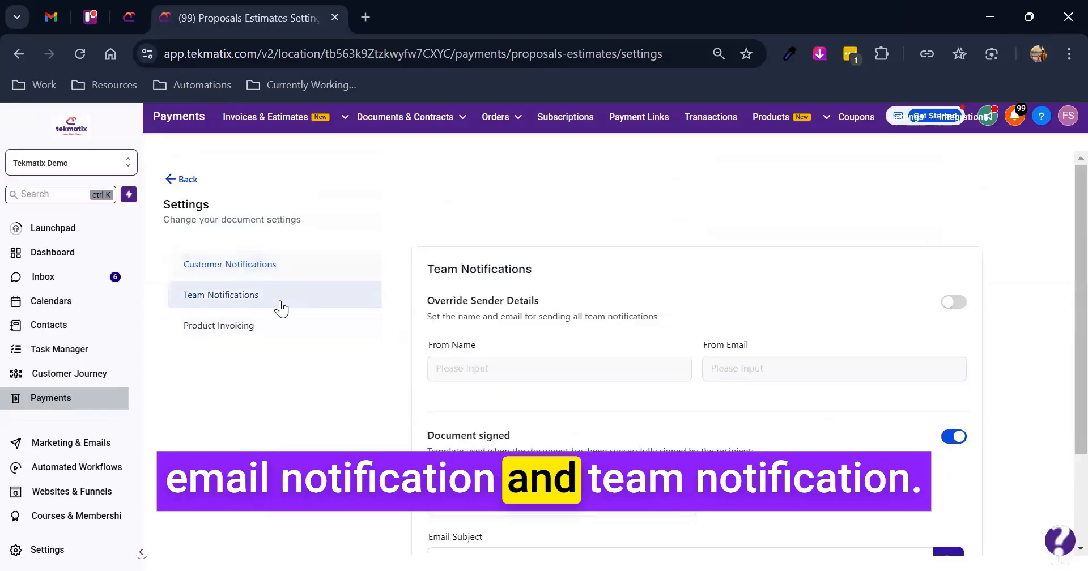
{"action": "scroll", "coordinate": [554, 359], "scroll_direction": "down", "scroll_amount": 1}
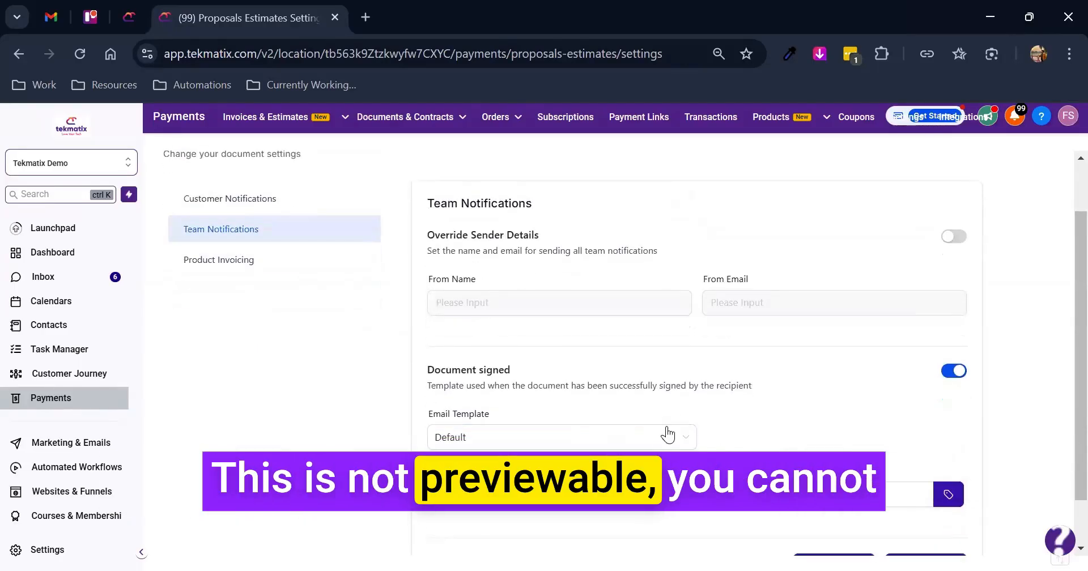
{"action": "scroll", "coordinate": [659, 408], "scroll_direction": "down", "scroll_amount": 1}
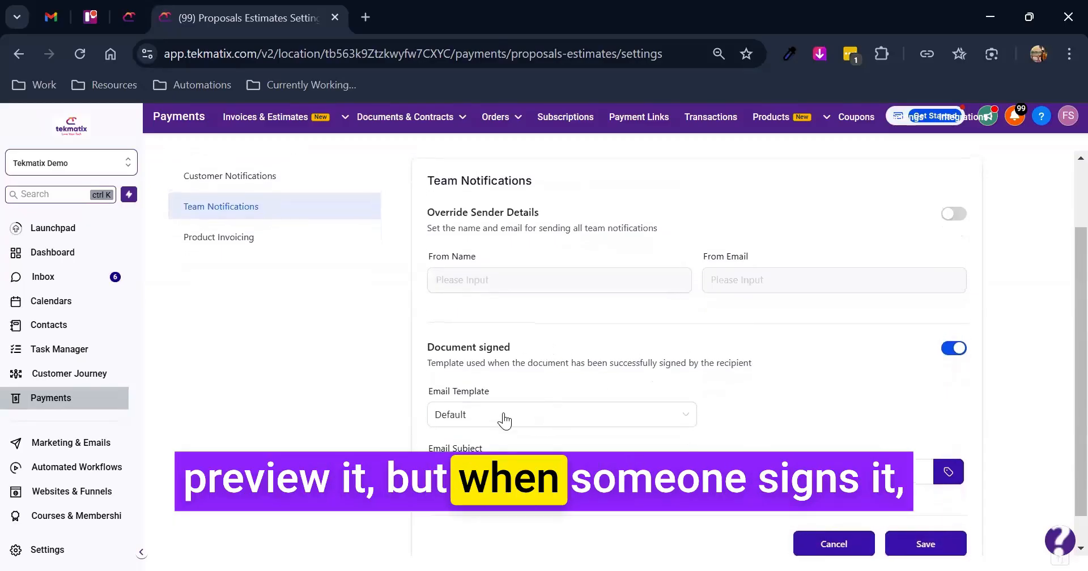
{"action": "scroll", "coordinate": [486, 428], "scroll_direction": "down", "scroll_amount": 1}
{"action": "left_click", "coordinate": [547, 386]}
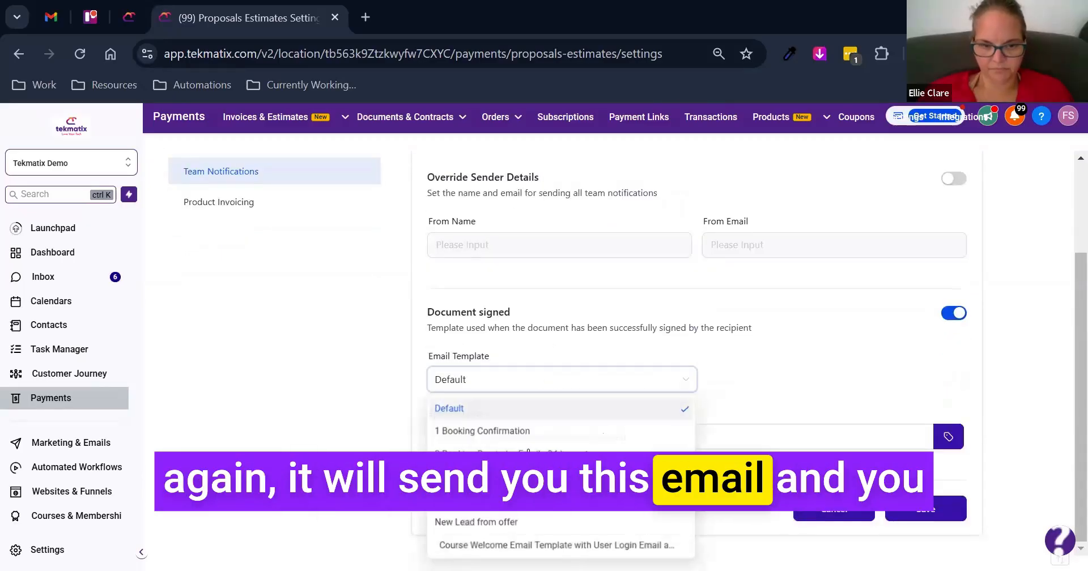
{"action": "left_click", "coordinate": [306, 289]}
{"action": "scroll", "coordinate": [272, 309], "scroll_direction": "up", "scroll_amount": 1}
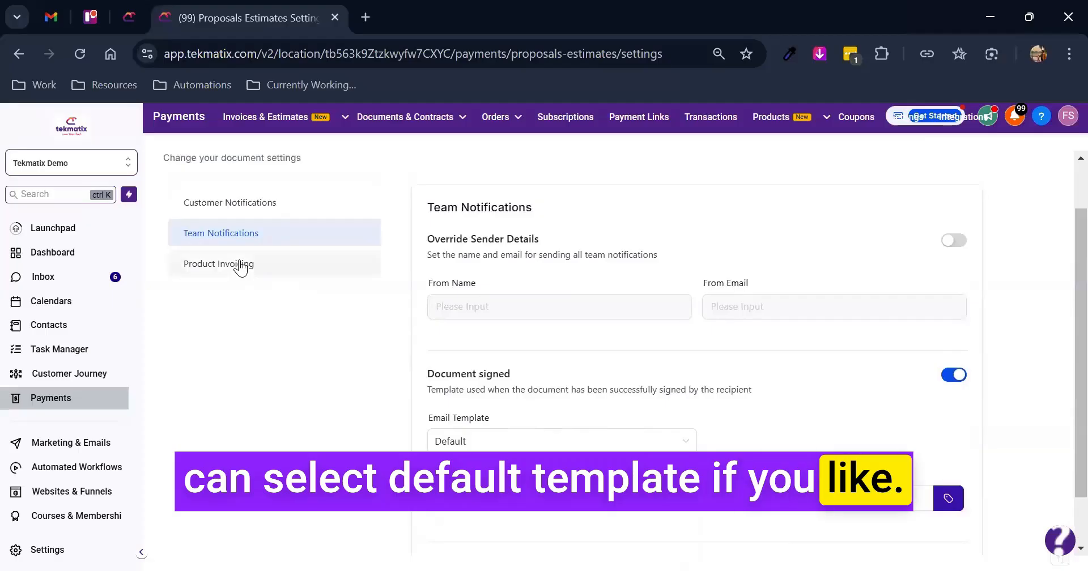
- Review the Product Invoicing settings for collecting payment immediately after signing and sending invoices automatically after document completion
{"action": "left_click", "coordinate": [241, 264]}
{"action": "scroll", "coordinate": [651, 403], "scroll_direction": "down", "scroll_amount": 1}
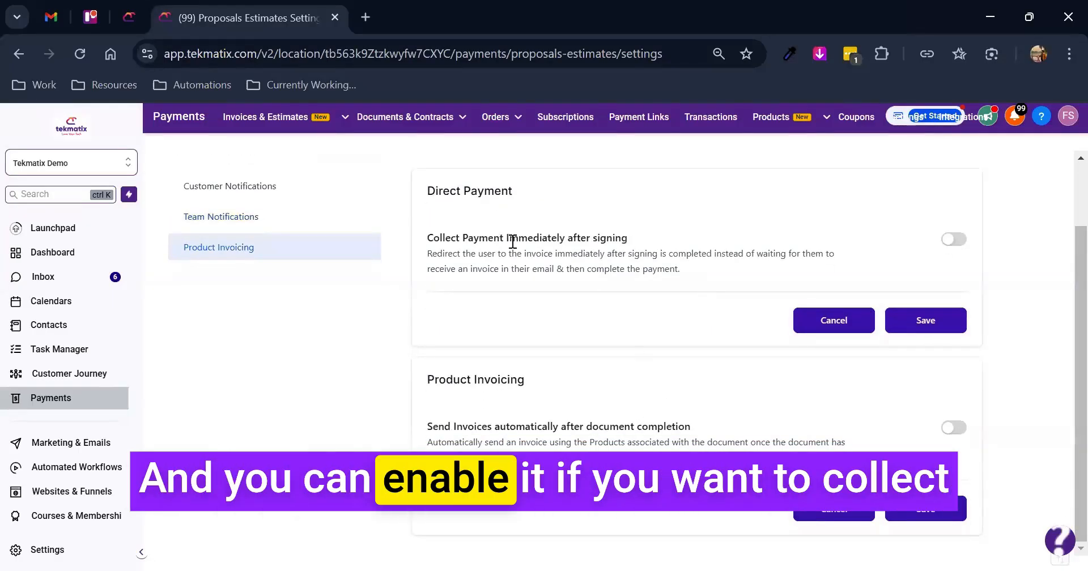
{"action": "left_click_drag", "start_coordinate": [451, 238], "coordinate": [677, 246]}
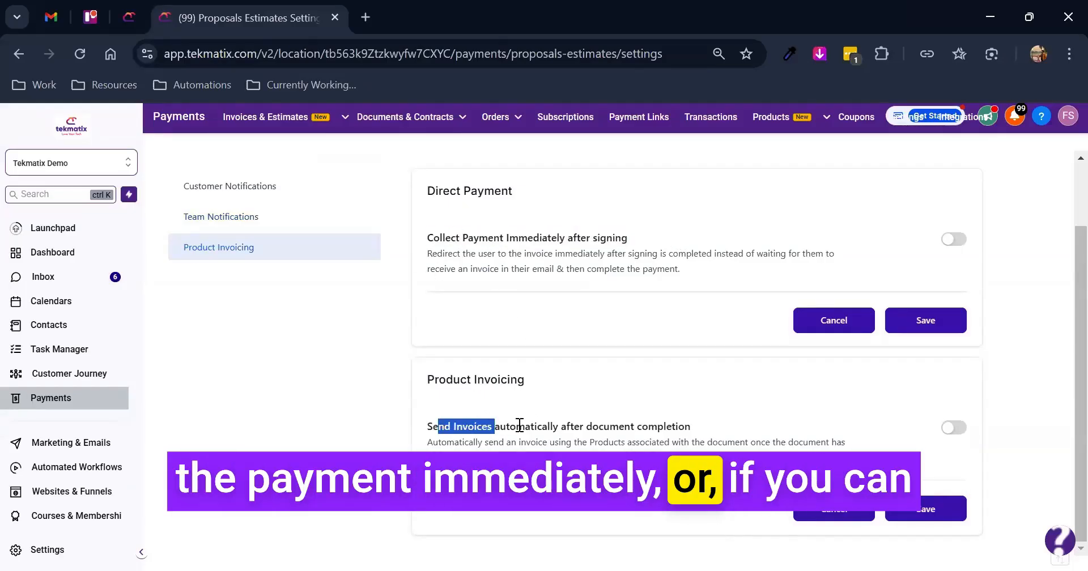
{"action": "left_click_drag", "start_coordinate": [498, 422], "coordinate": [438, 424]}
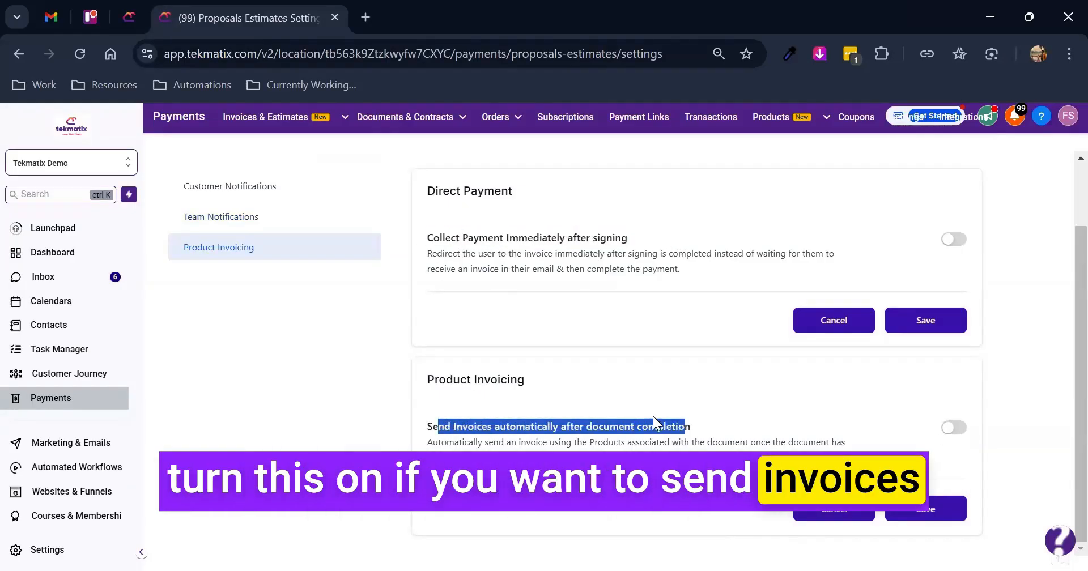
{"action": "left_click", "coordinate": [646, 422]}
- Return to the Documents & Contracts list and open the draft titled New Document
{"action": "scroll", "coordinate": [402, 374], "scroll_direction": "up", "scroll_amount": 2}
{"action": "left_click", "coordinate": [194, 186]}
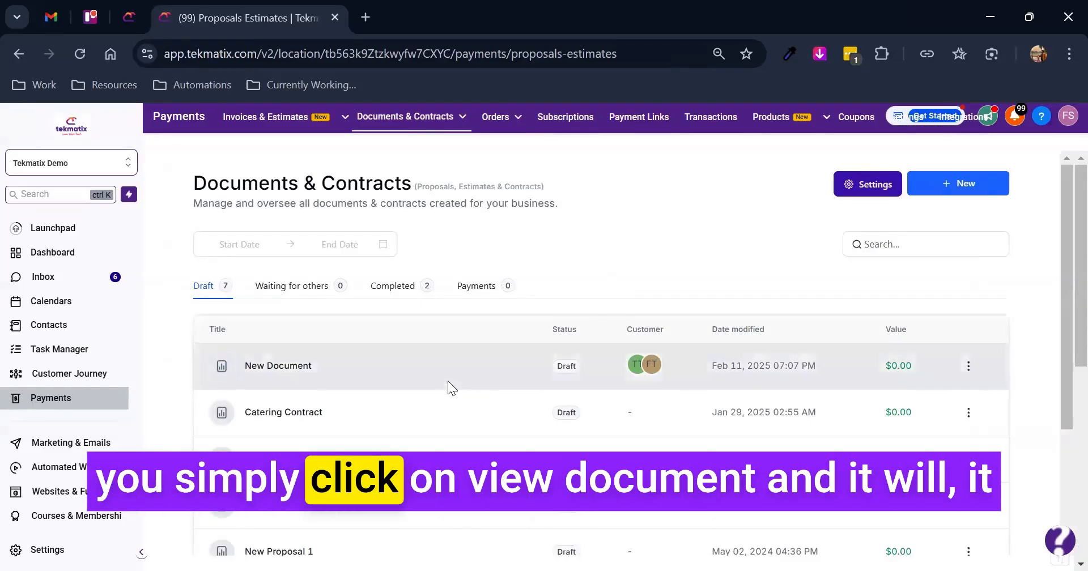
{"action": "left_click", "coordinate": [464, 366]}
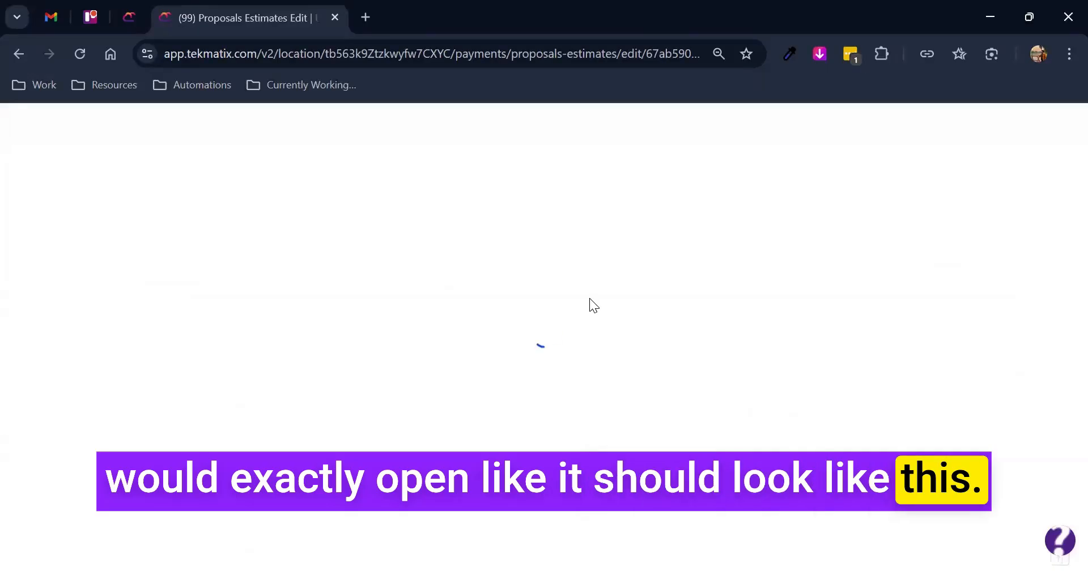